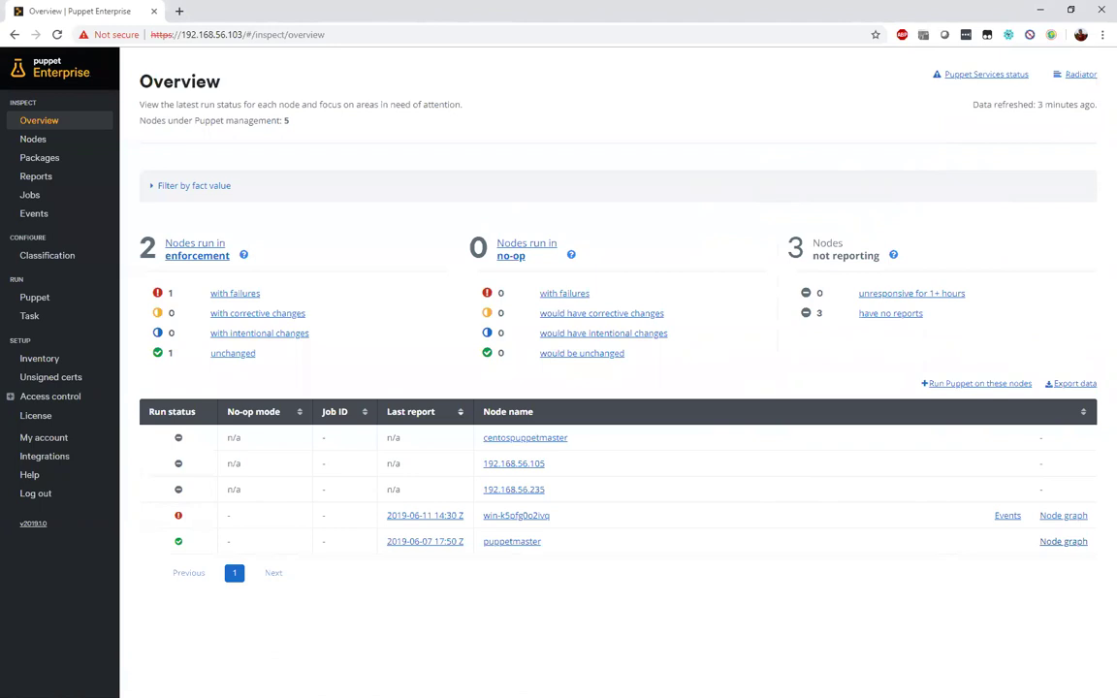
- Add a classification node group named iis_deployment under All Nodes in the production environment
{"action": "left_click", "coordinate": [44, 257]}
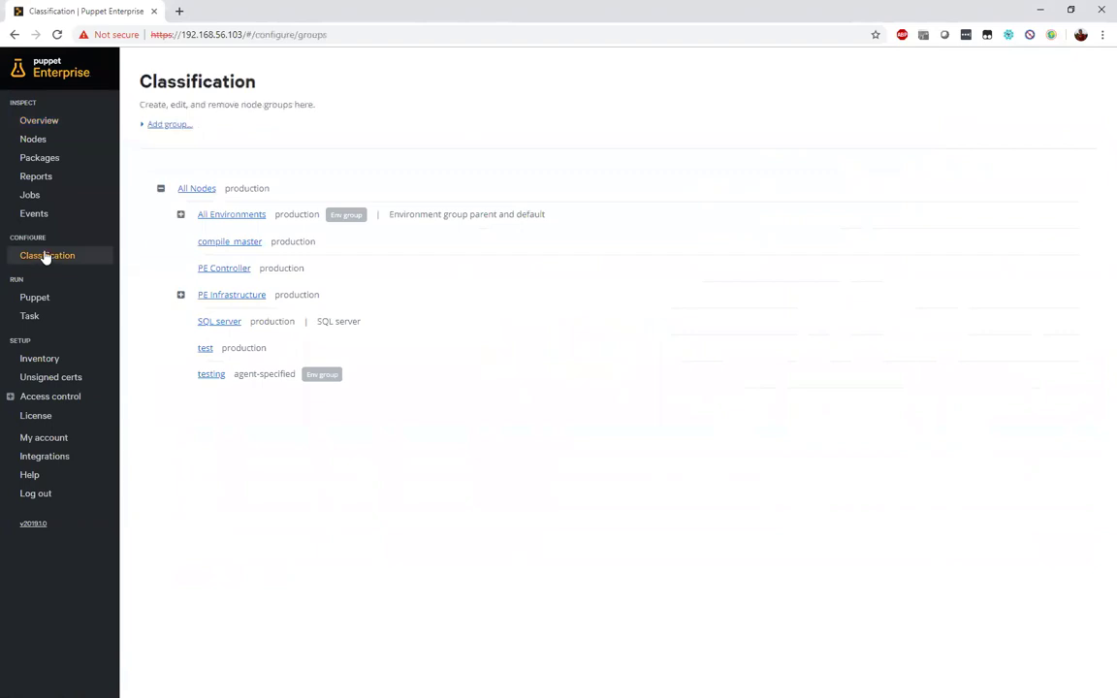
{"action": "left_click", "coordinate": [166, 125]}
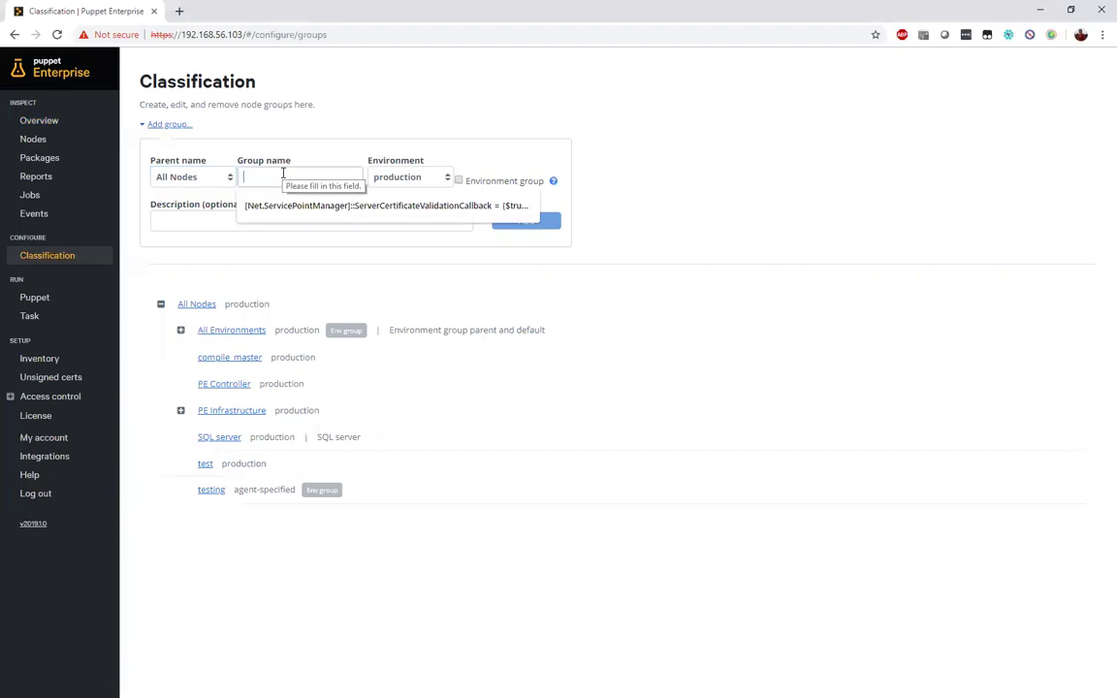
{"action": "left_click", "coordinate": [283, 172]}
{"action": "type", "text": "iis_deployment"}
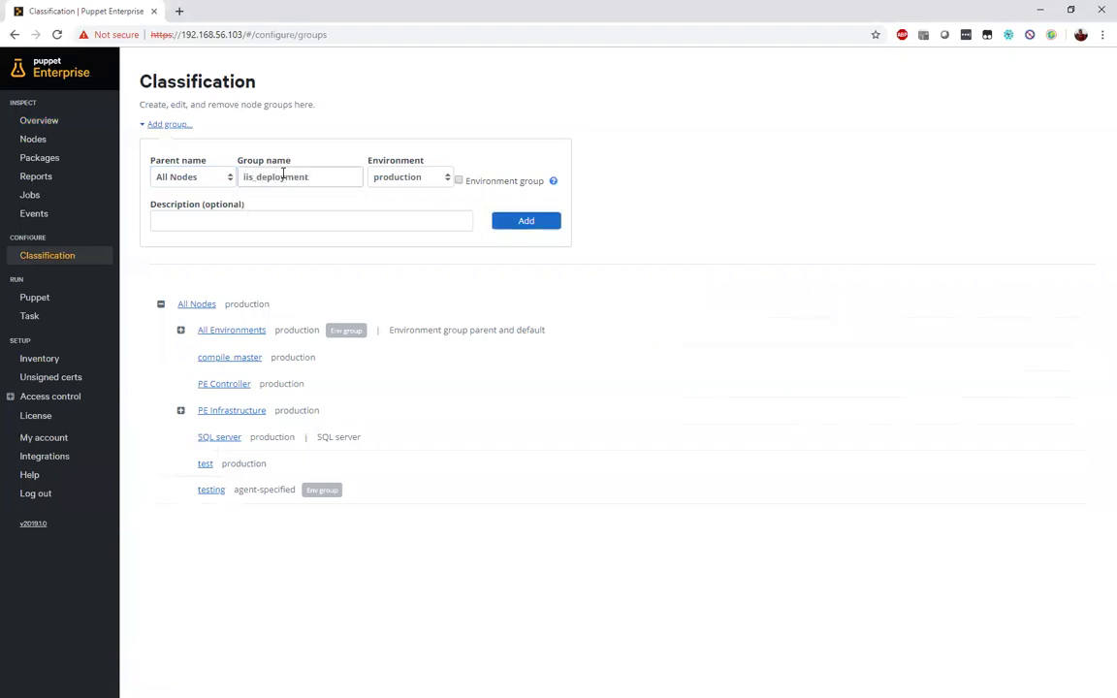
{"action": "left_click", "coordinate": [527, 223]}
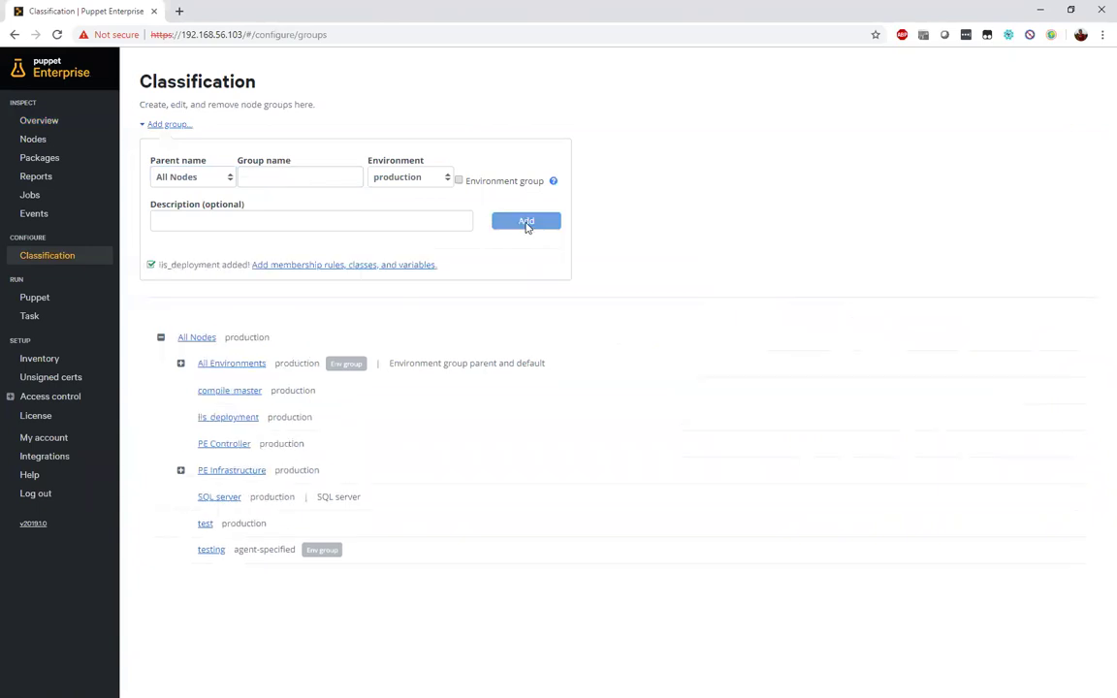
- Open the iis_deployment group and pin the node win-k5pfg0o2ivq to it
{"action": "left_click", "coordinate": [241, 419]}
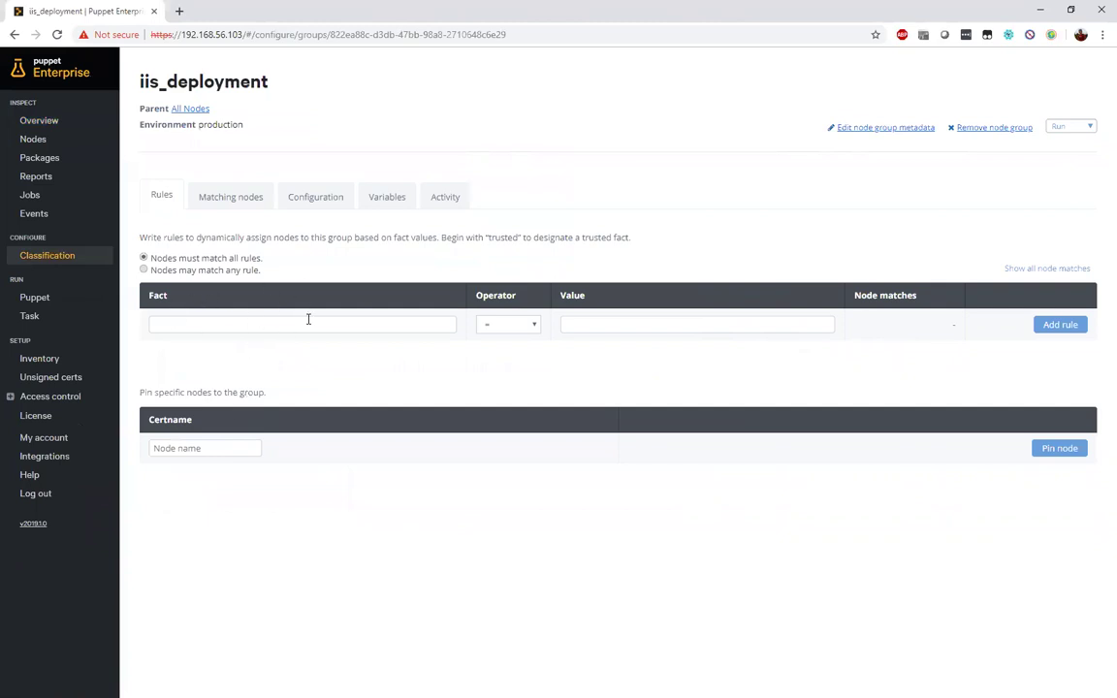
{"action": "left_click", "coordinate": [235, 449]}
{"action": "type", "text": "win"}
{"action": "left_click", "coordinate": [217, 471]}
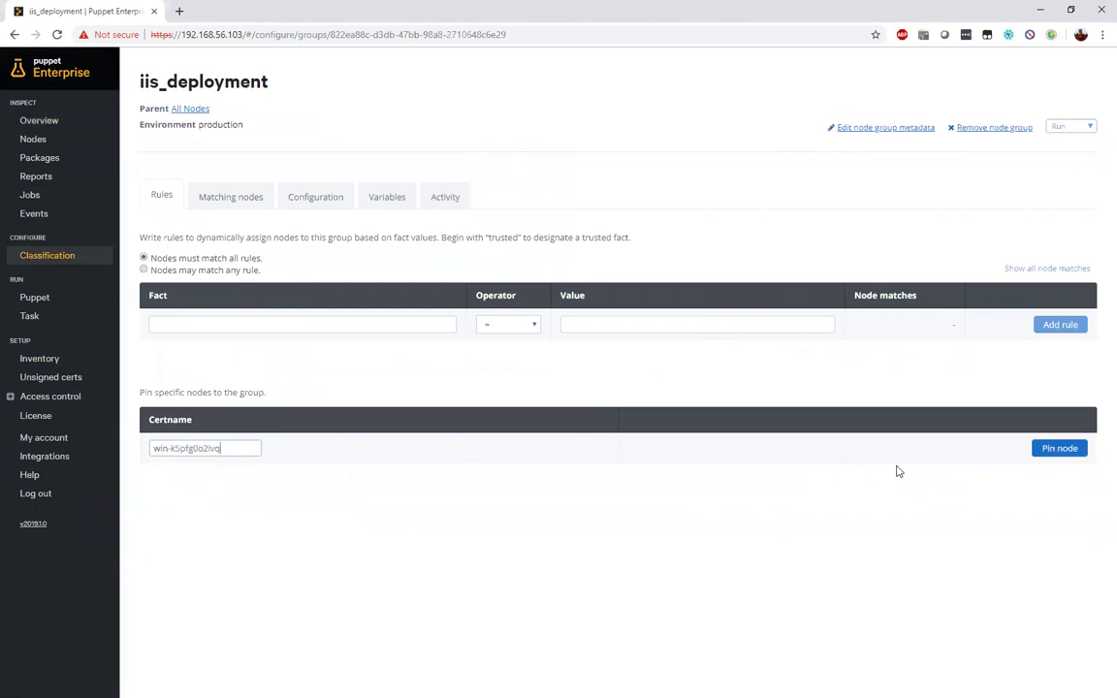
{"action": "left_click", "coordinate": [1063, 449]}
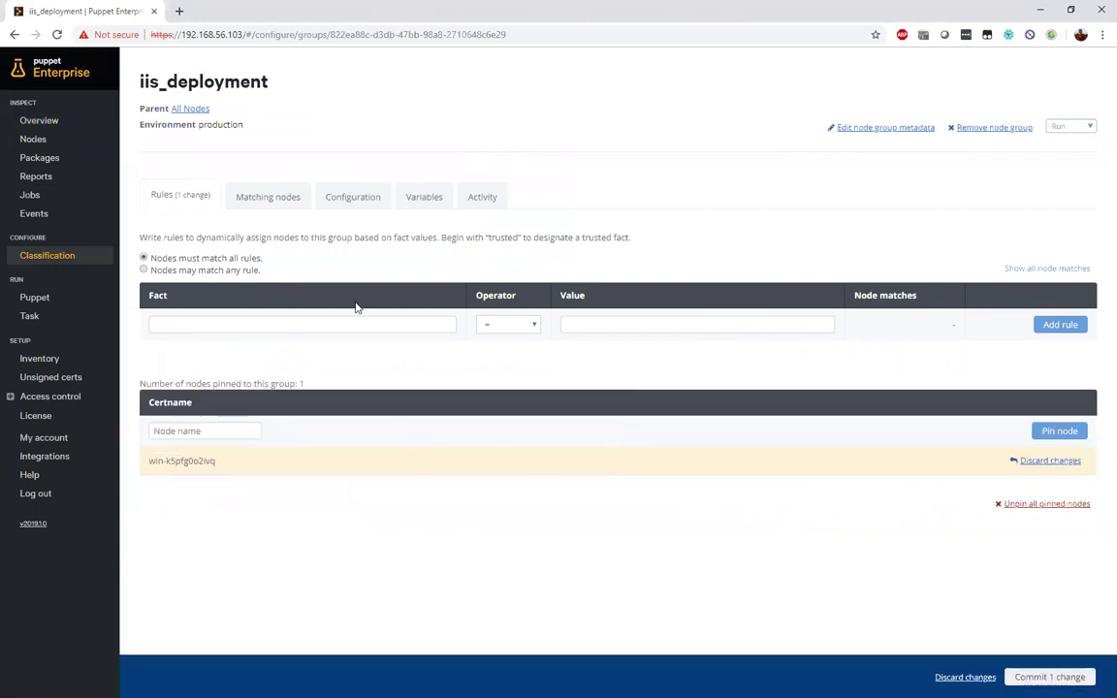
- Add the class demo::iis to the iis_deployment group's configuration
{"action": "left_click", "coordinate": [353, 199]}
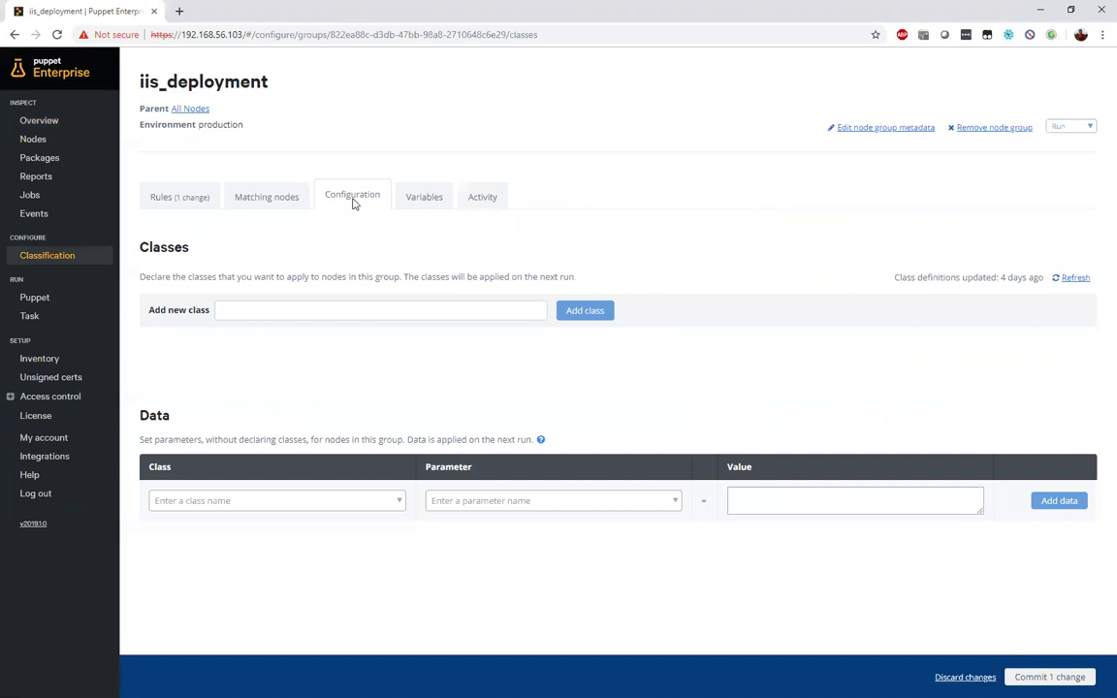
{"action": "left_click", "coordinate": [332, 306]}
{"action": "type", "text": "demo"}
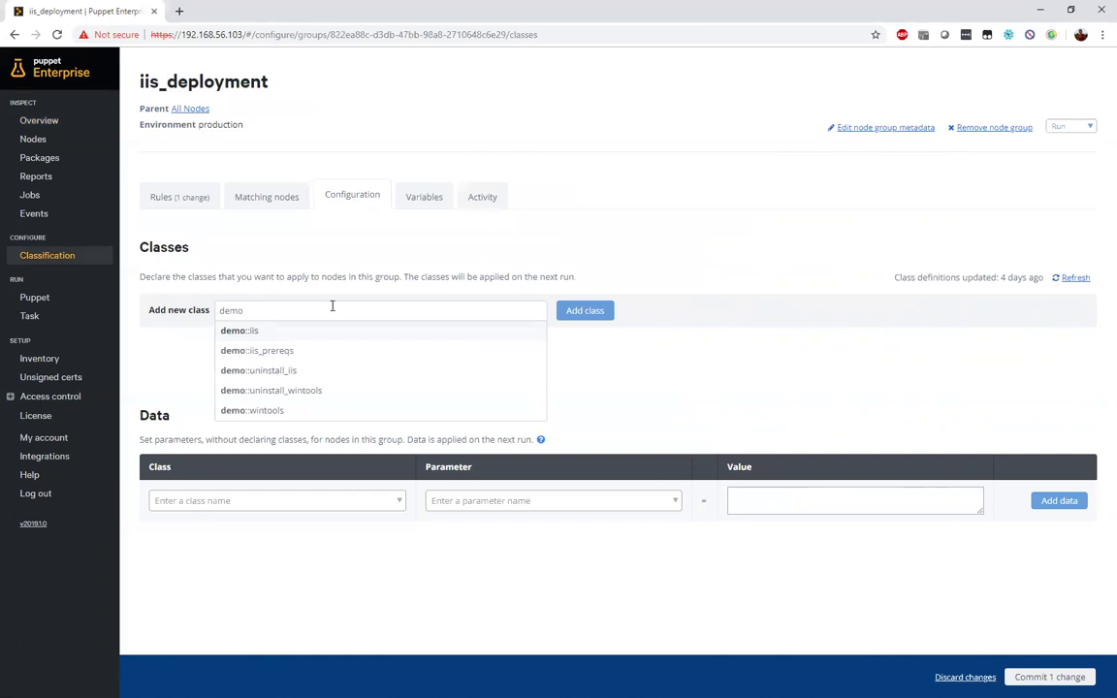
{"action": "left_click", "coordinate": [341, 334]}
{"action": "left_click", "coordinate": [568, 313]}
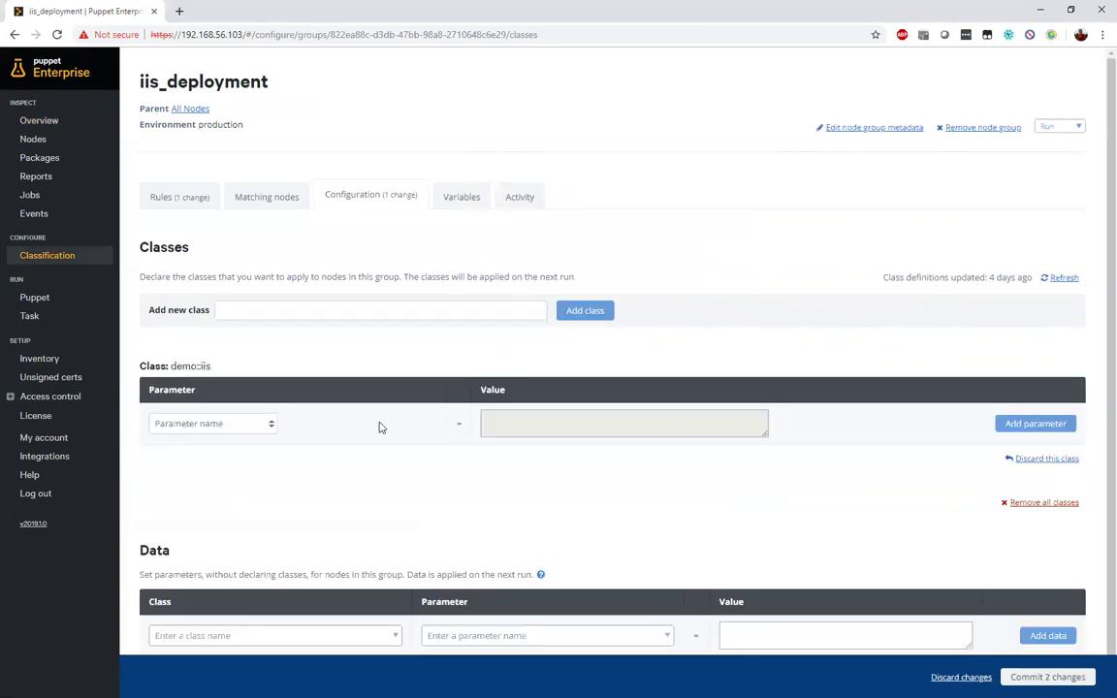
- Review the default values of app_pool_name, iis_site_name and iis_webapp_name for demo::iis, and commit the group's pending changes
{"action": "left_click", "coordinate": [245, 428]}
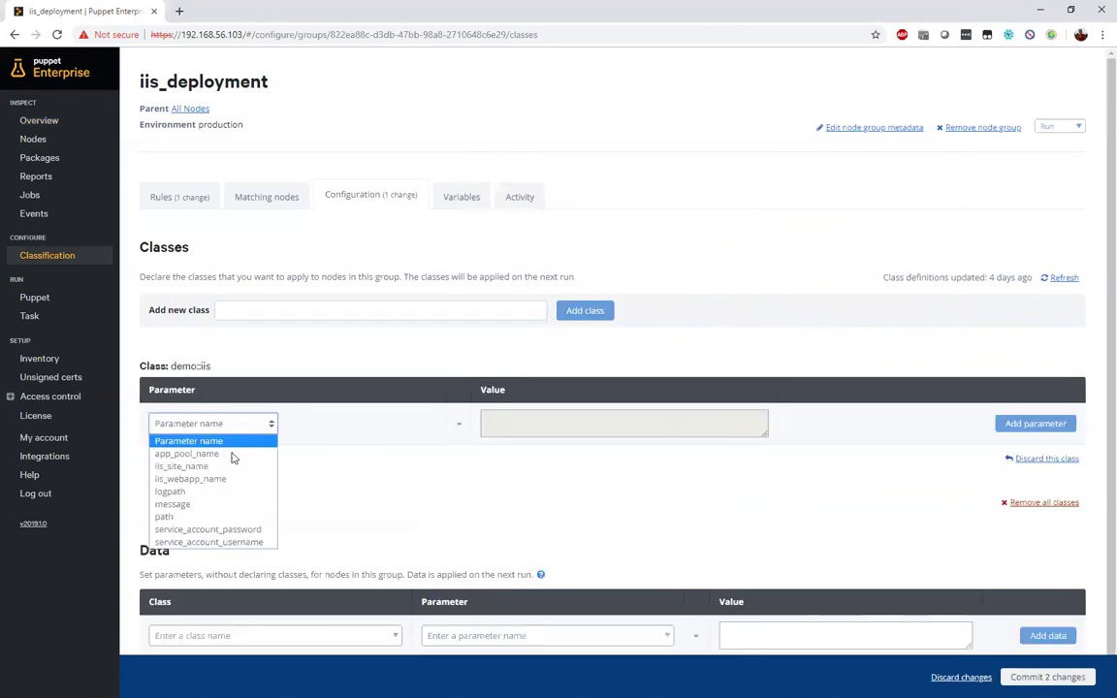
{"action": "left_click", "coordinate": [237, 453]}
{"action": "left_click", "coordinate": [229, 427]}
{"action": "left_click", "coordinate": [209, 471]}
{"action": "left_click", "coordinate": [226, 427]}
{"action": "left_click", "coordinate": [223, 479]}
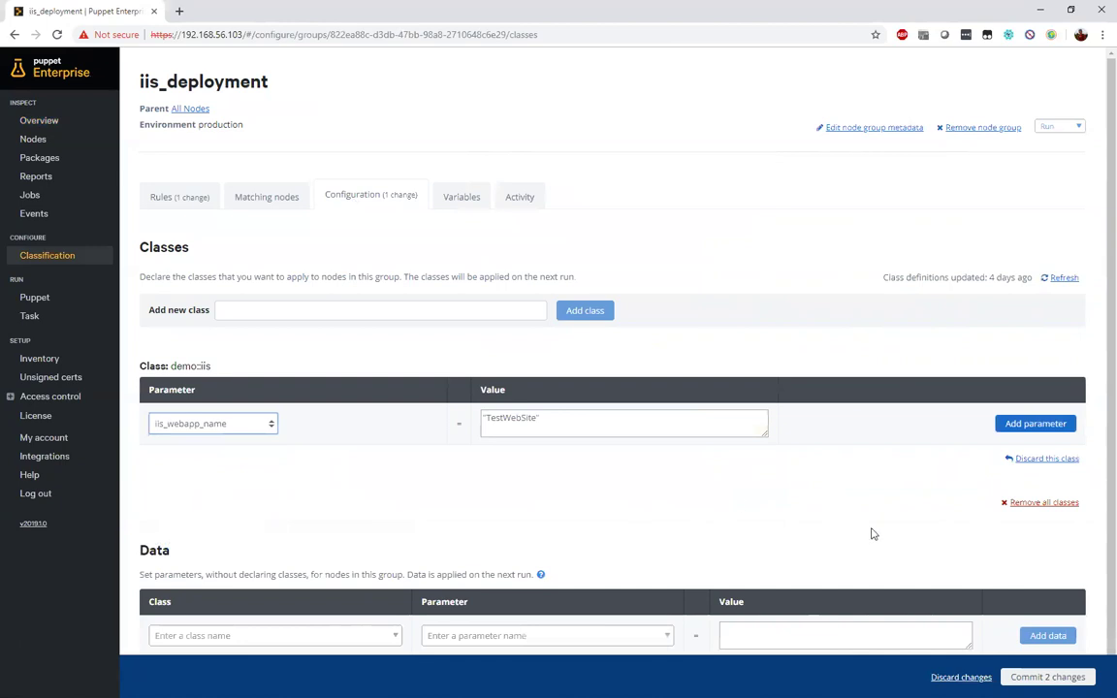
{"action": "left_click", "coordinate": [1047, 677]}
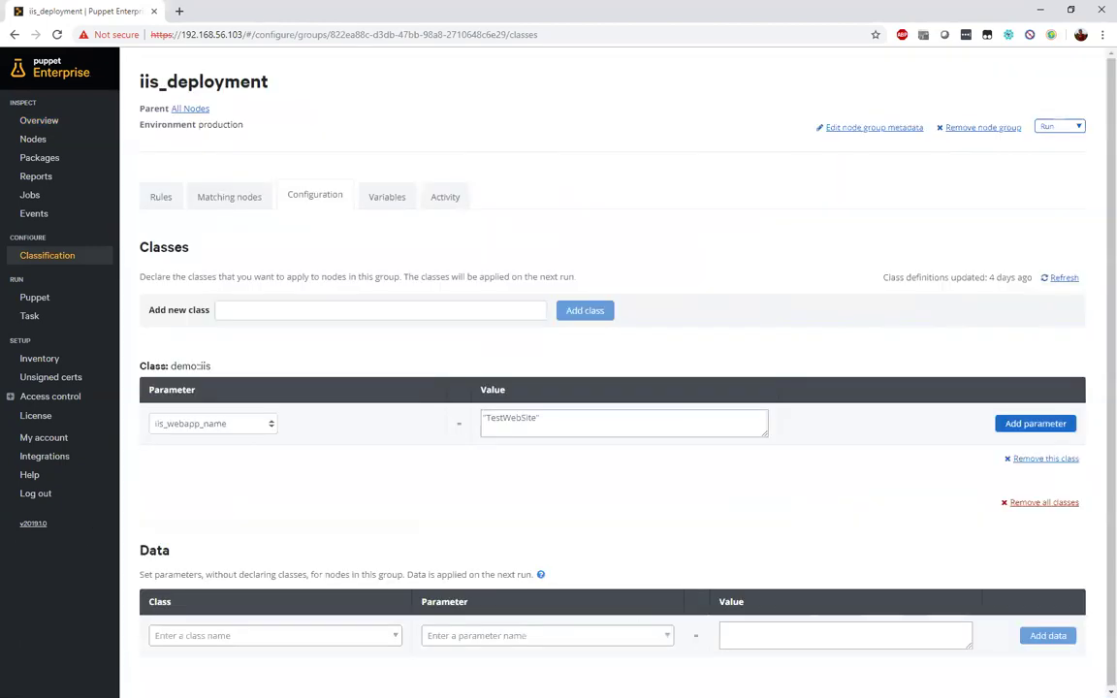
- Switch to the Windows Server remote session and check which administrative tools Server Manager offers
{"action": "key", "text": "alt+Tab"}
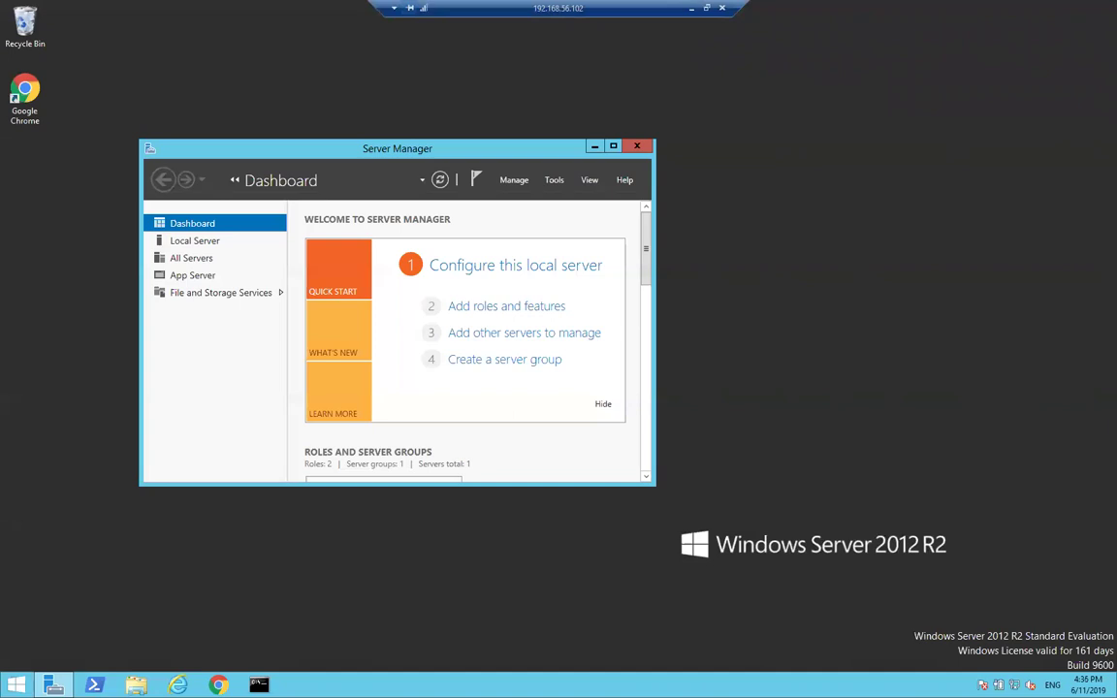
{"action": "left_click", "coordinate": [554, 180]}
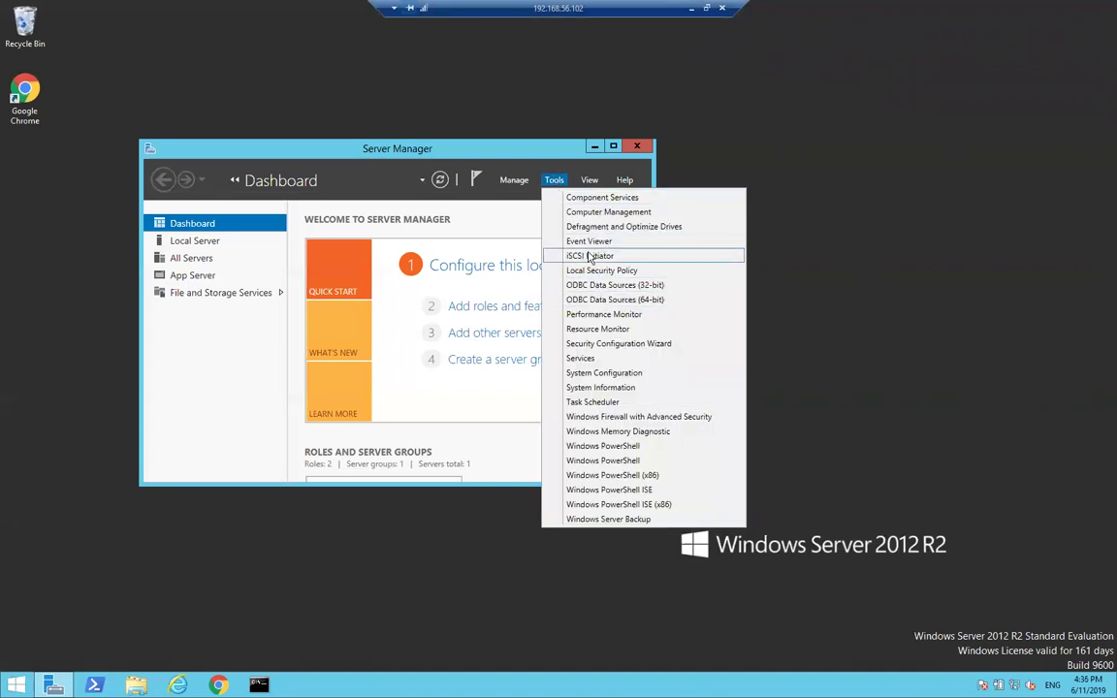
{"action": "left_click", "coordinate": [246, 498]}
- Start the Puppet command prompt as administrator on the server and run puppet agent -t
{"action": "left_click", "coordinate": [16, 686]}
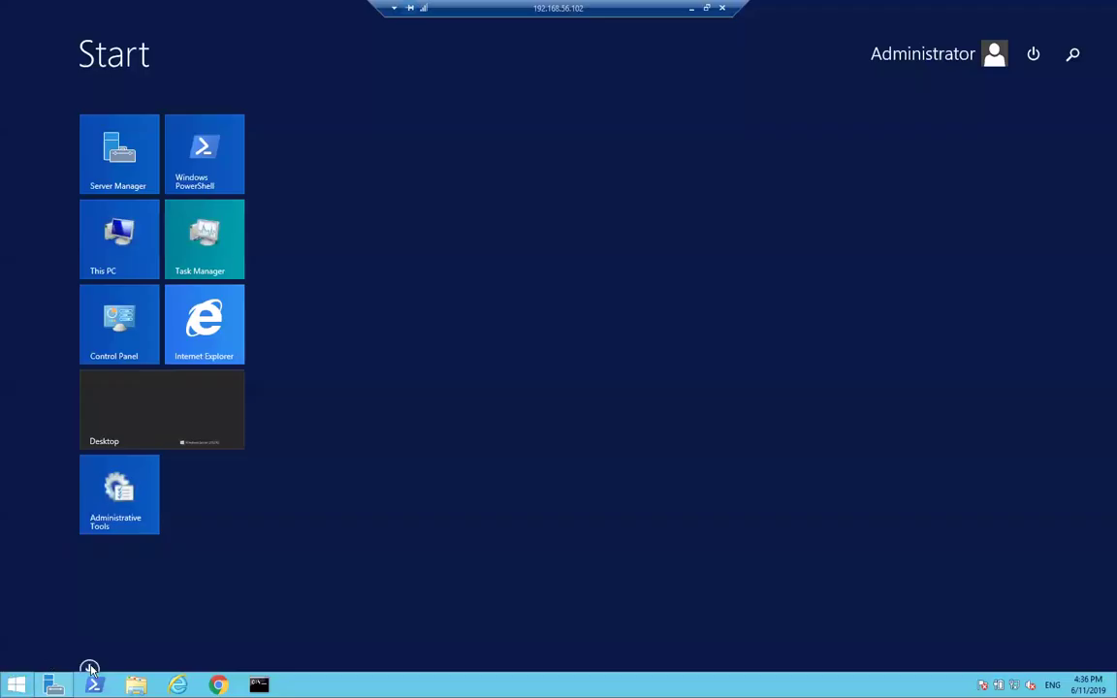
{"action": "left_click", "coordinate": [89, 669]}
{"action": "right_click", "coordinate": [556, 607]}
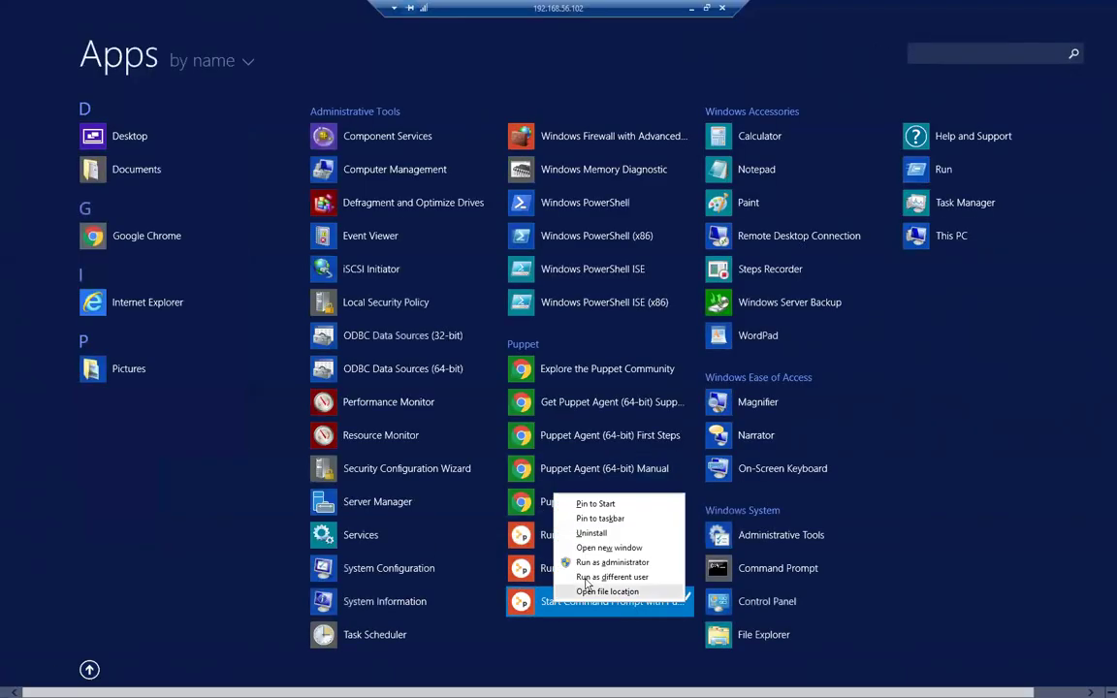
{"action": "left_click", "coordinate": [589, 494]}
{"action": "type", "text": "pupp"}
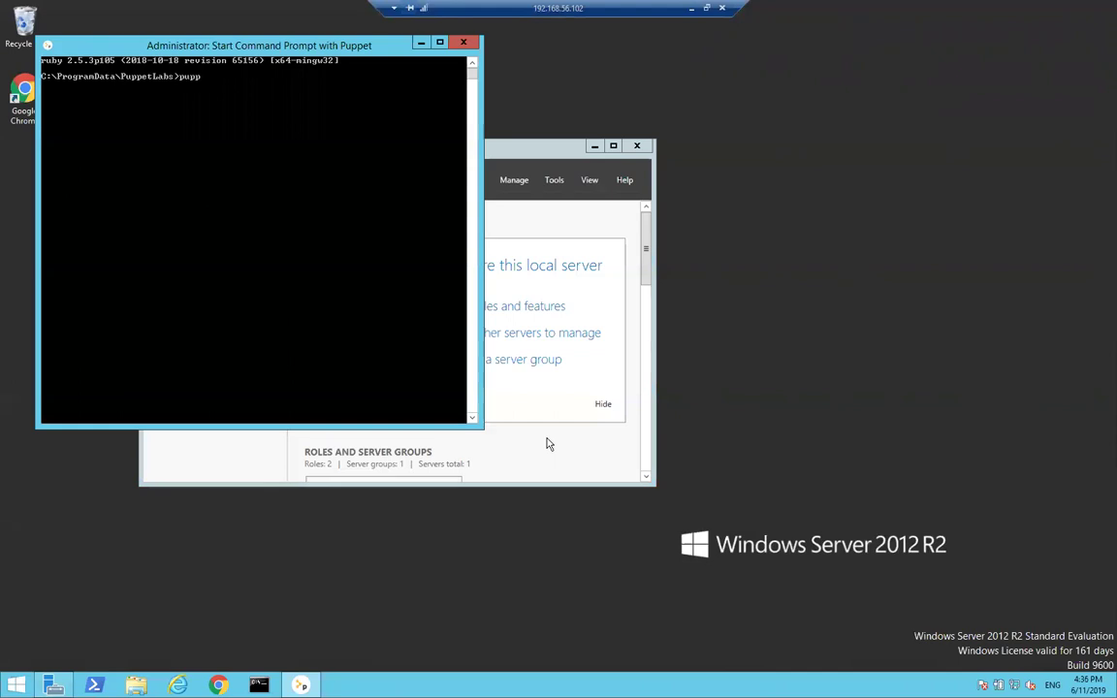
{"action": "type", "text": "et agent -t"}
{"action": "key", "text": "Return"}
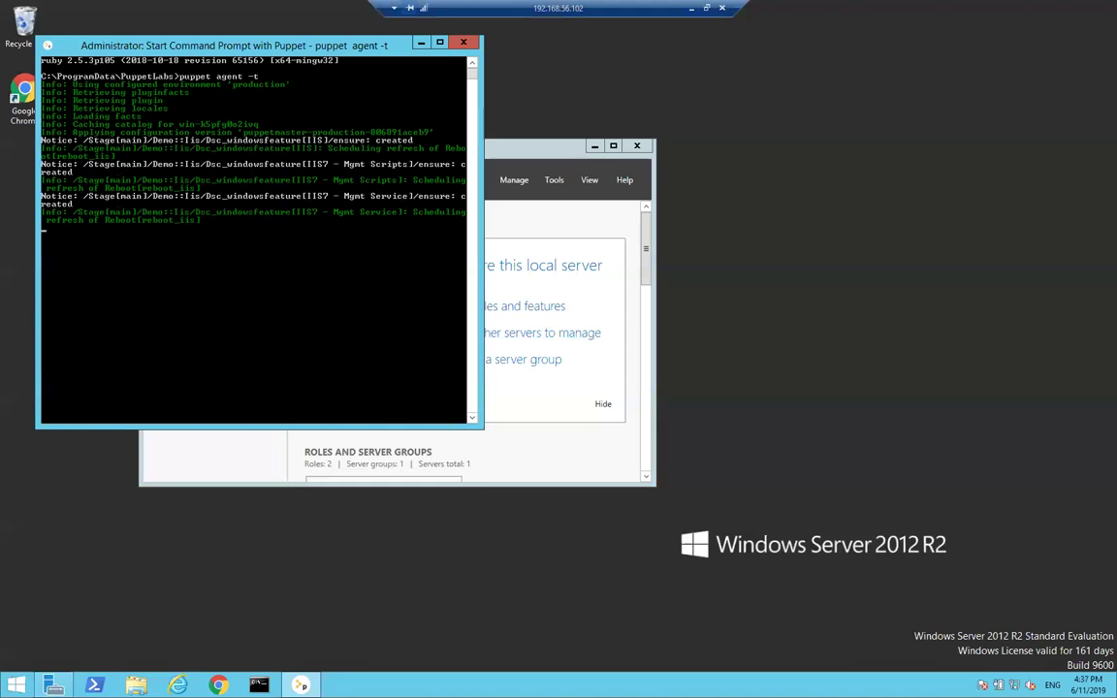
- Switch to iis.pp in Atom and examine the demo::iis class name, its parameters and the IIS dsc_windowsfeature resource
{"action": "key", "text": "alt+Tab"}
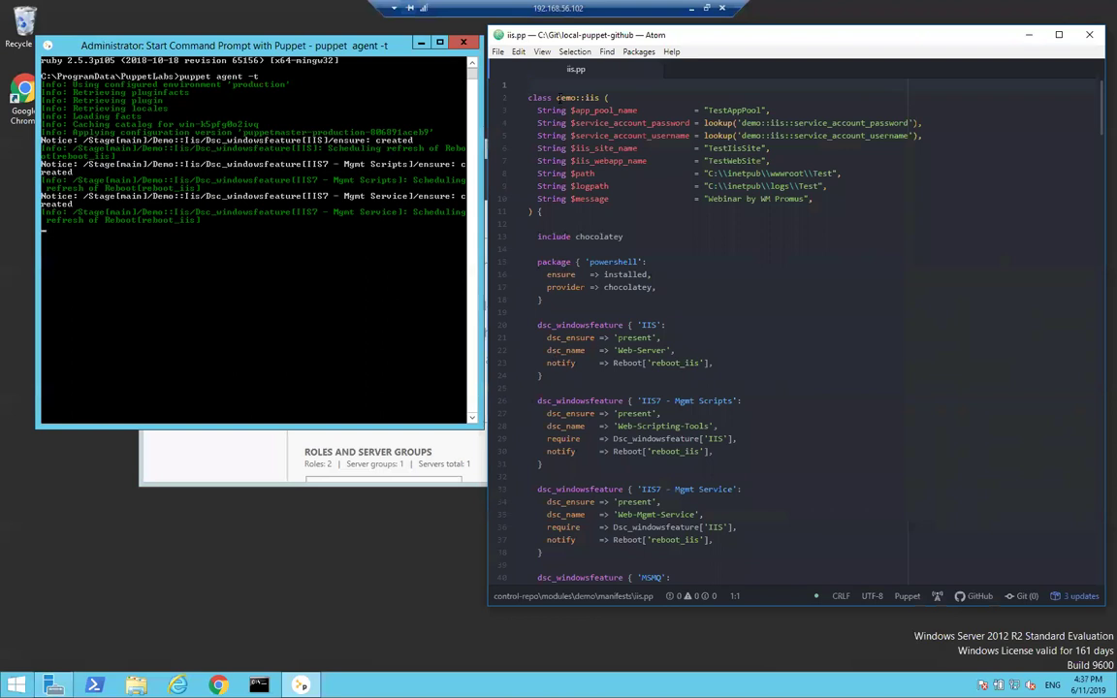
{"action": "left_click", "coordinate": [602, 97], "text": "shift"}
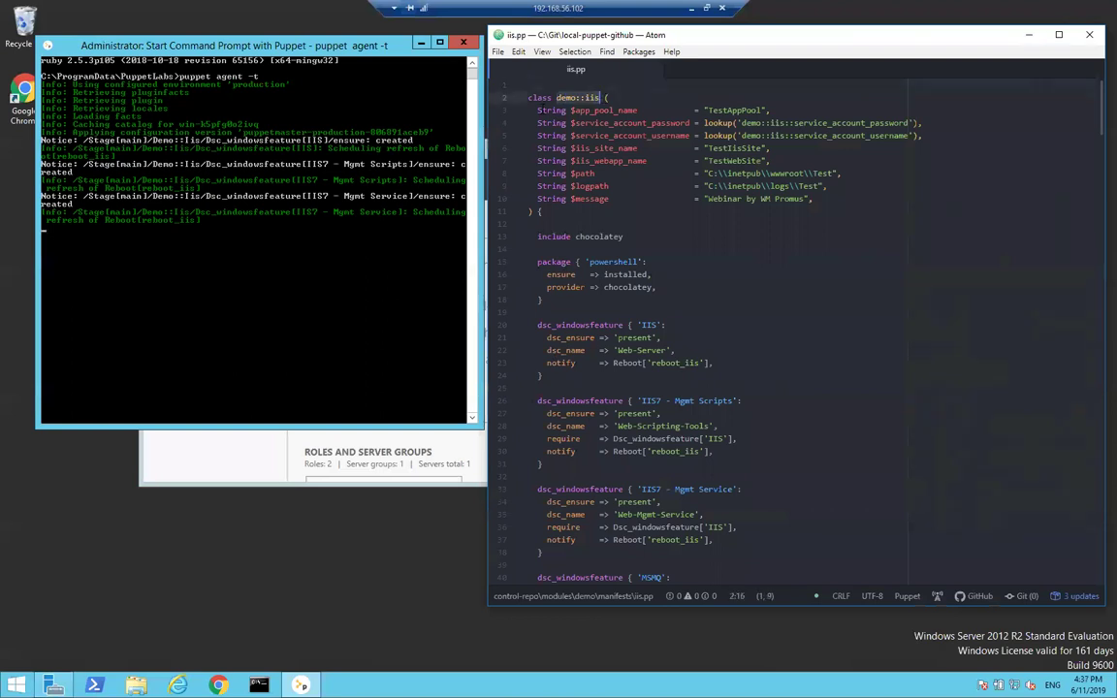
{"action": "left_click_drag", "start_coordinate": [528, 110], "coordinate": [816, 203]}
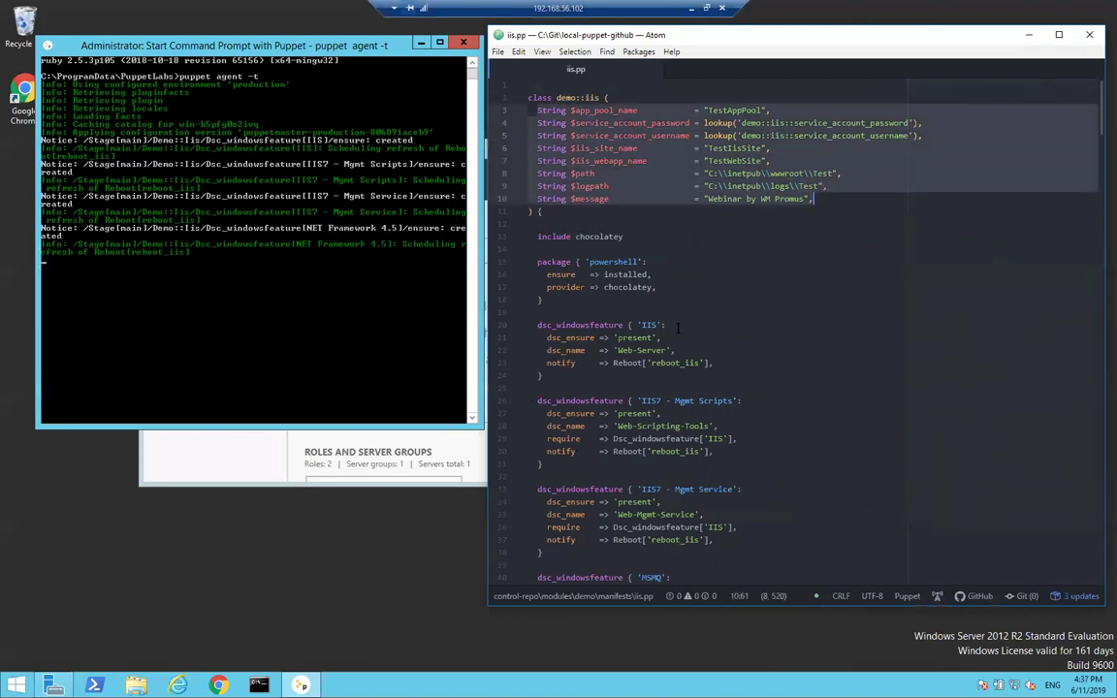
{"action": "left_click_drag", "start_coordinate": [538, 325], "coordinate": [676, 325]}
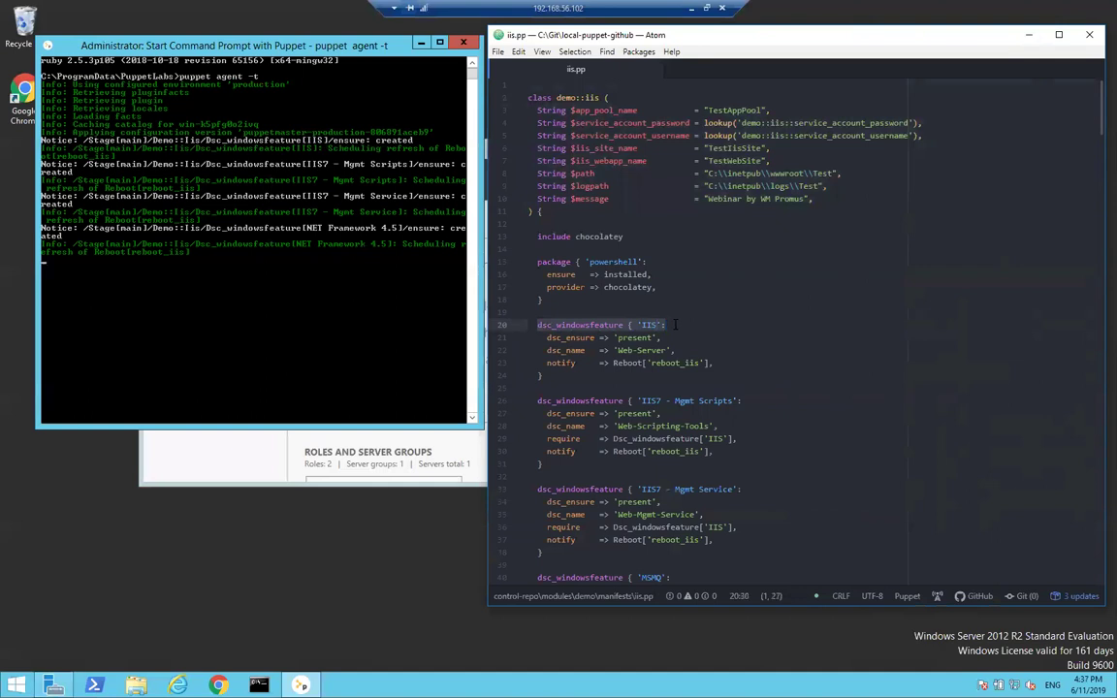
{"action": "left_click", "coordinate": [676, 325]}
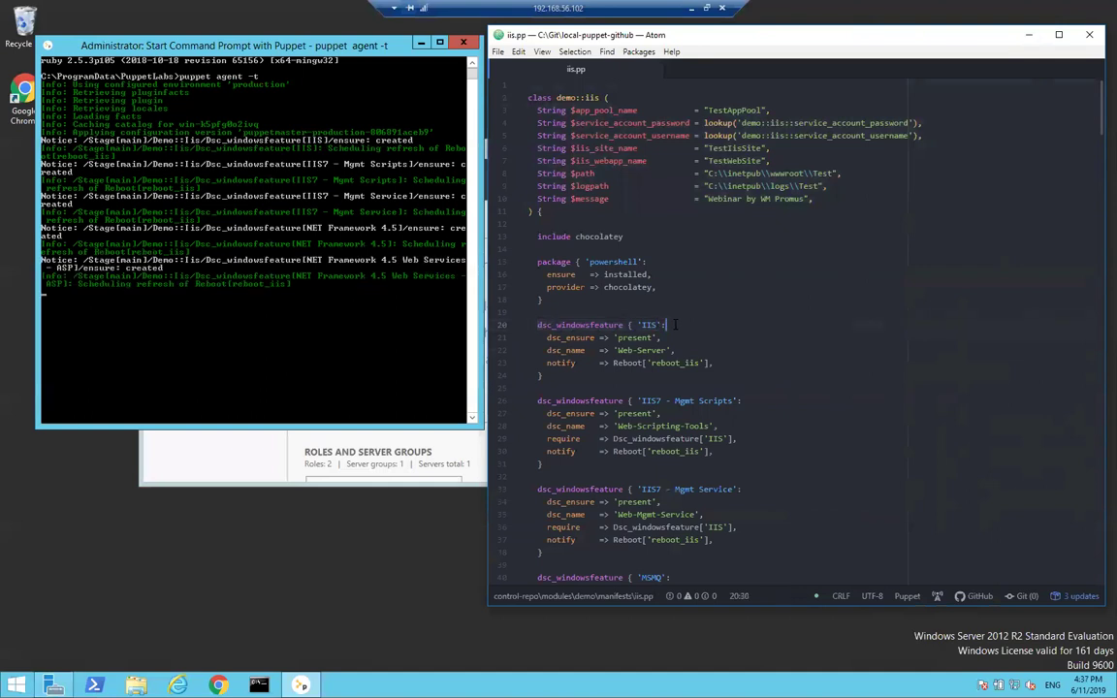
- Examine the remaining dsc_windowsfeature resources in iis.pp through to the reboot_iis reboot resource
{"action": "scroll", "coordinate": [676, 325], "scroll_direction": "down", "scroll_amount": 5}
{"action": "scroll", "coordinate": [676, 325], "scroll_direction": "down", "scroll_amount": 15}
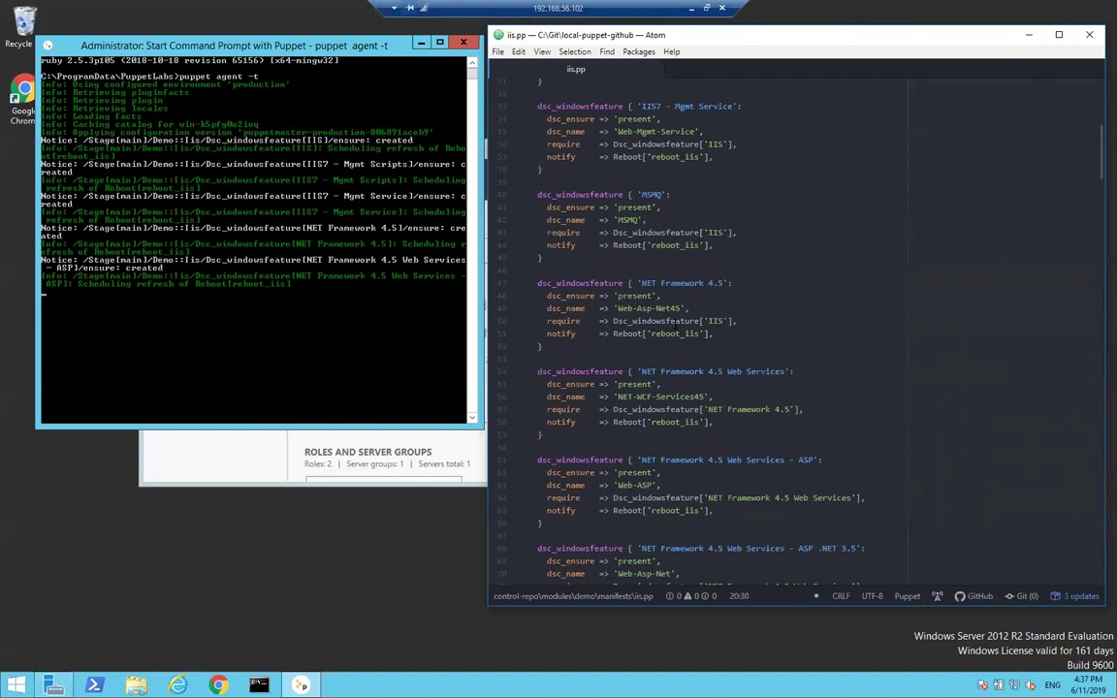
{"action": "scroll", "coordinate": [676, 323], "scroll_direction": "down", "scroll_amount": 20}
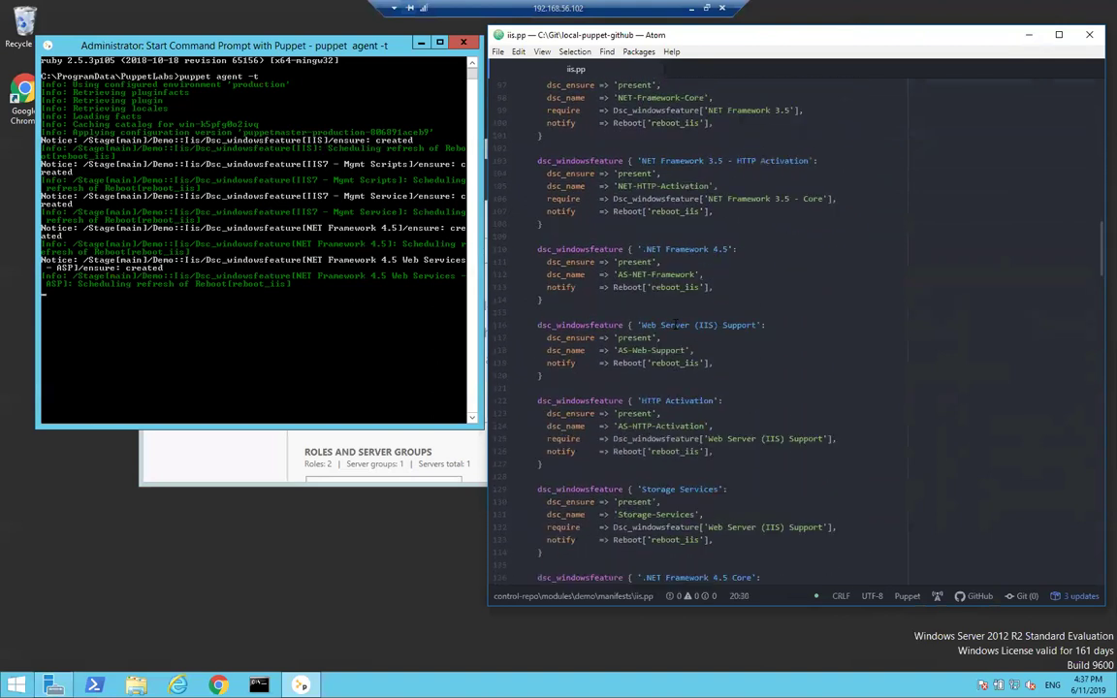
{"action": "scroll", "coordinate": [675, 324], "scroll_direction": "down", "scroll_amount": 17}
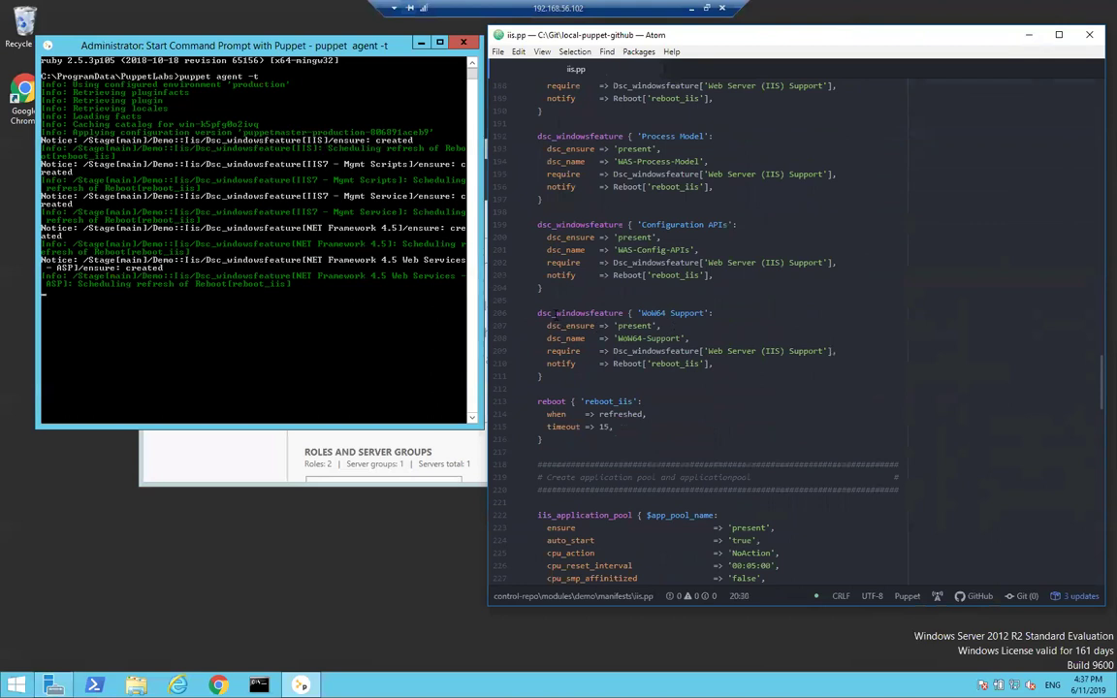
{"action": "double_click", "coordinate": [551, 401]}
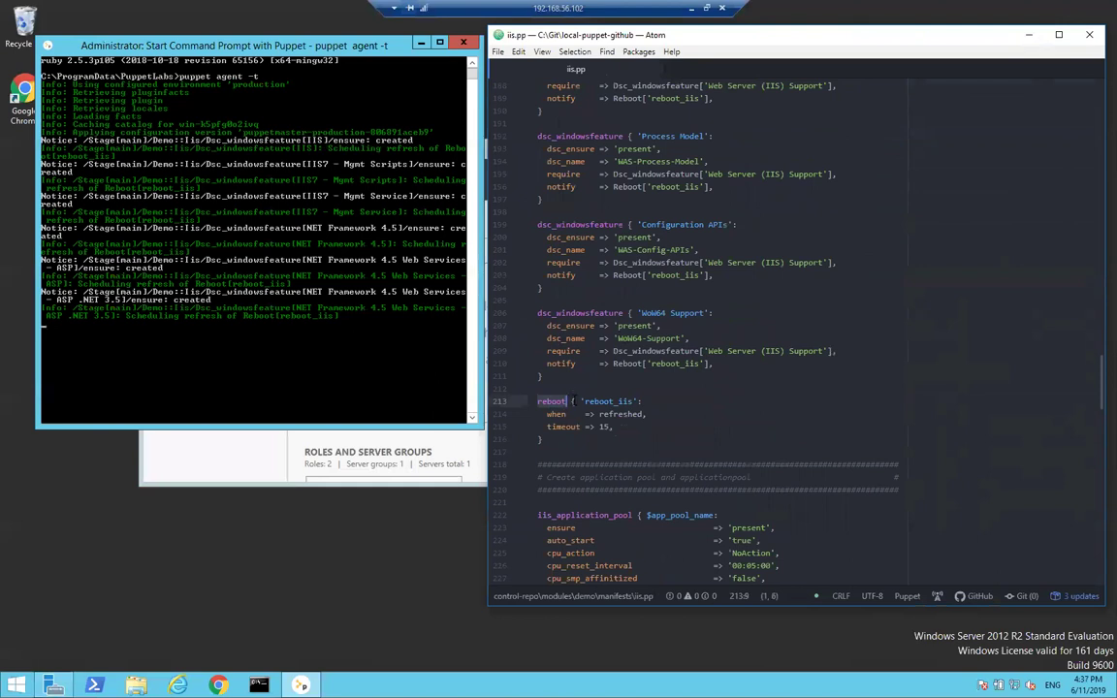
- Examine the iis_application_pool resource, its $app_pool_name title and its settings in iis.pp
{"action": "scroll", "coordinate": [572, 401], "scroll_direction": "down", "scroll_amount": 3}
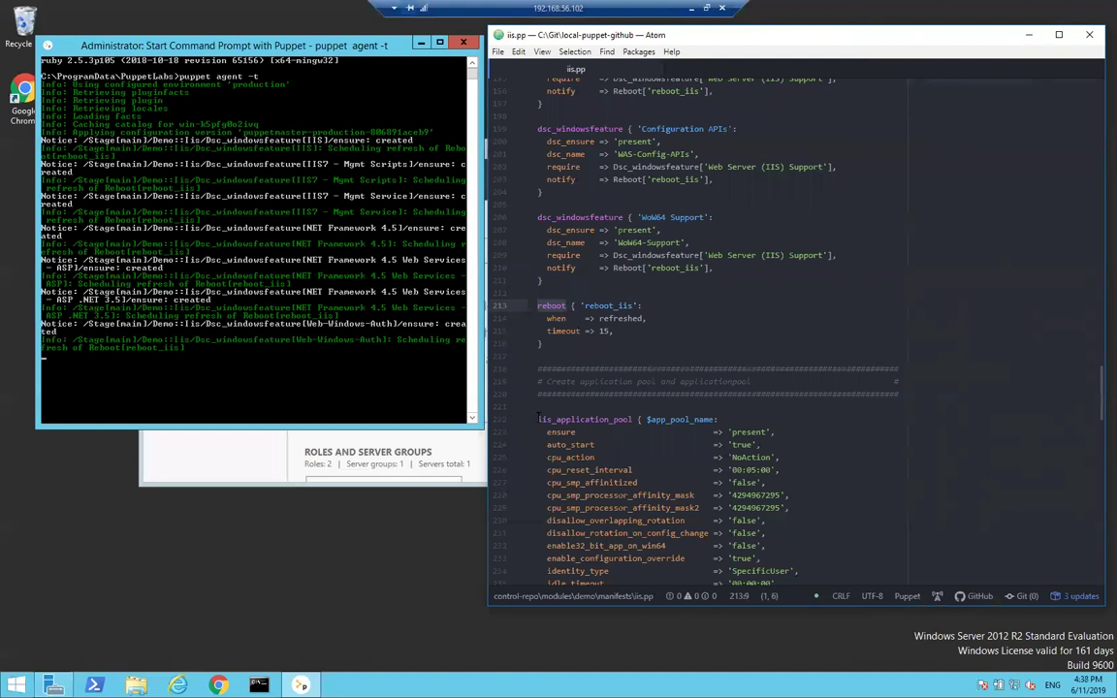
{"action": "left_click_drag", "start_coordinate": [540, 419], "coordinate": [634, 419]}
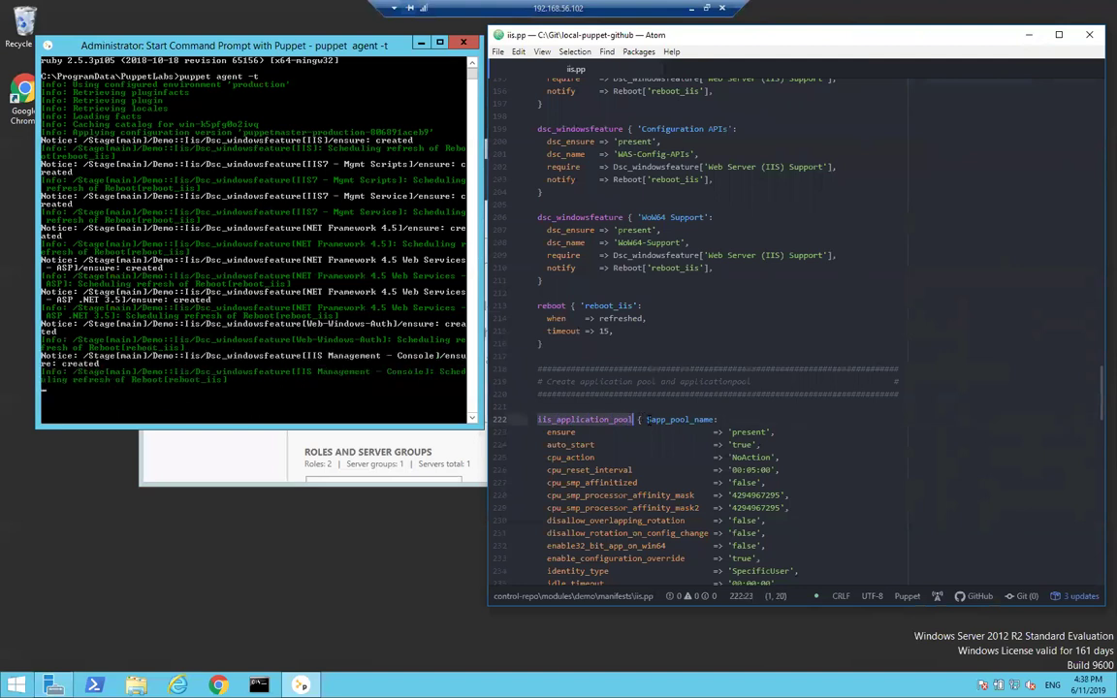
{"action": "left_click_drag", "start_coordinate": [648, 419], "coordinate": [717, 419]}
{"action": "scroll", "coordinate": [838, 401], "scroll_direction": "down", "scroll_amount": 1}
{"action": "scroll", "coordinate": [838, 400], "scroll_direction": "down", "scroll_amount": 5}
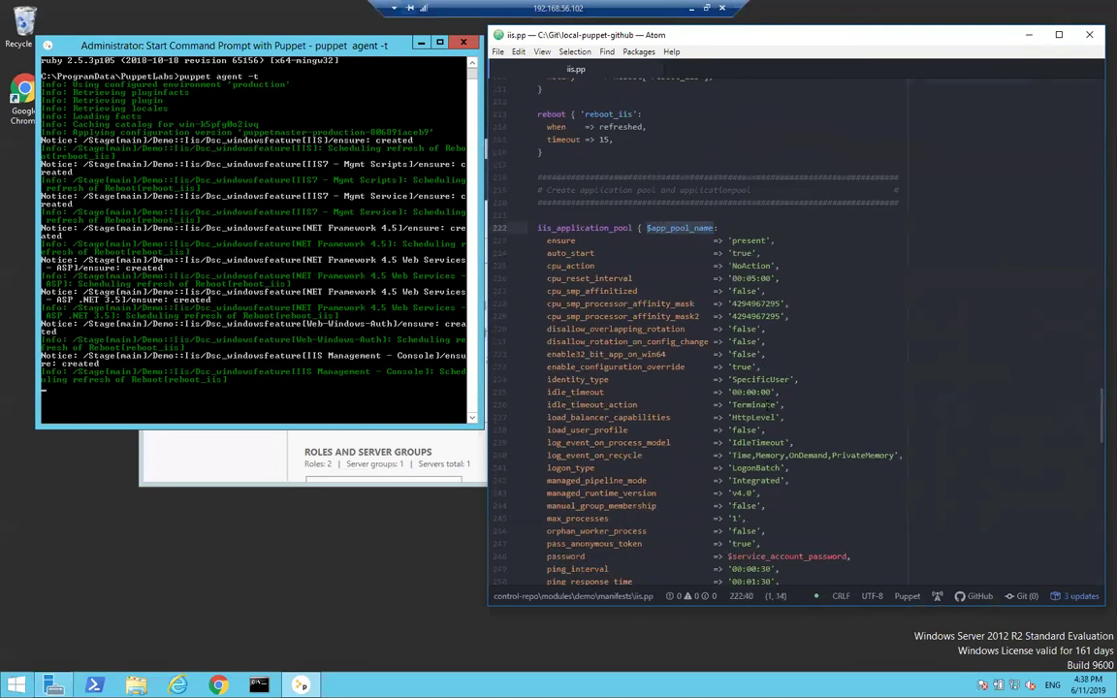
- Examine the IIS sites section of iis.pp, covering the $path file, iis_site and site-starting exec resources
{"action": "scroll", "coordinate": [760, 412], "scroll_direction": "down", "scroll_amount": 5}
{"action": "scroll", "coordinate": [762, 419], "scroll_direction": "down", "scroll_amount": 8}
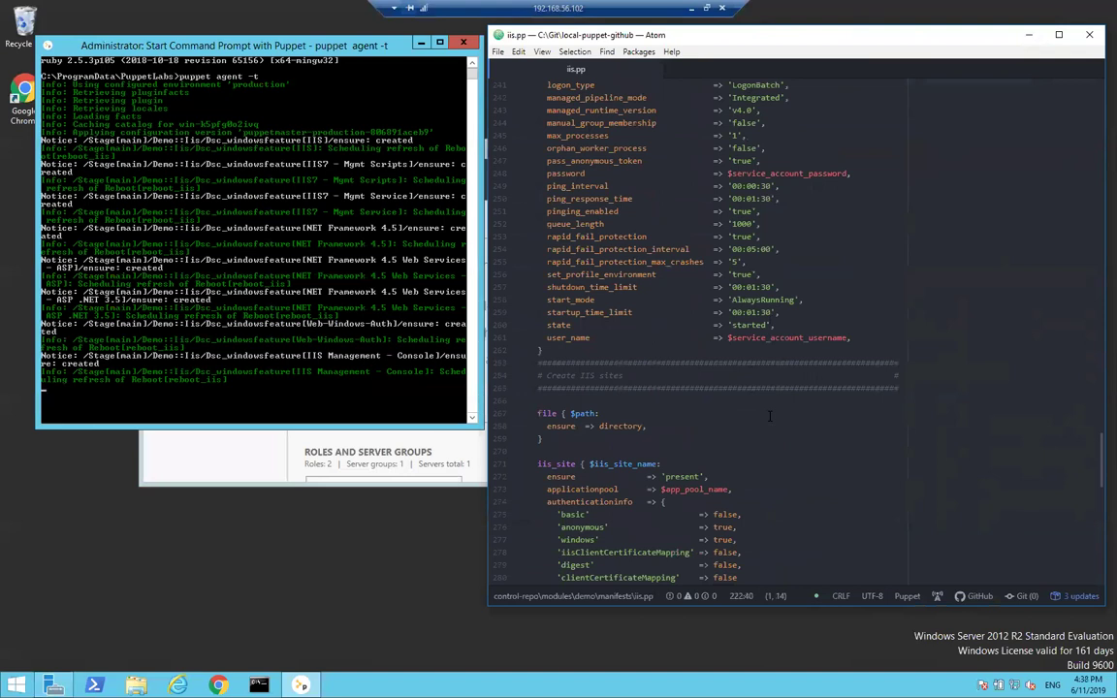
{"action": "left_click_drag", "start_coordinate": [539, 287], "coordinate": [601, 286]}
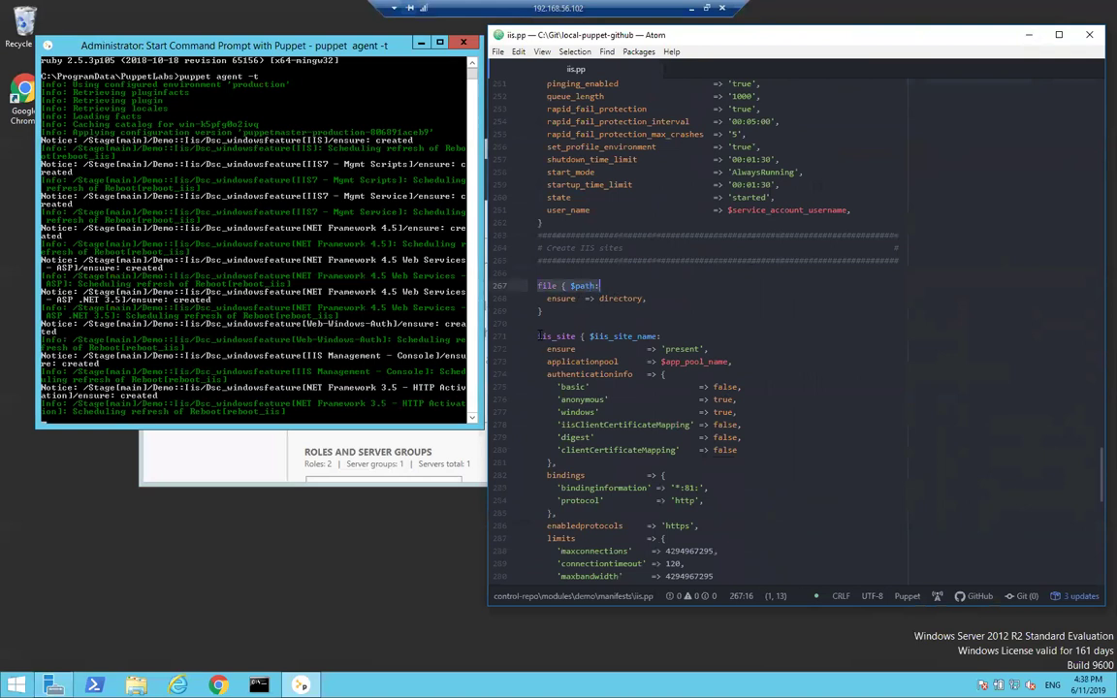
{"action": "left_click_drag", "start_coordinate": [539, 336], "coordinate": [581, 336]}
{"action": "scroll", "coordinate": [583, 337], "scroll_direction": "down", "scroll_amount": 10}
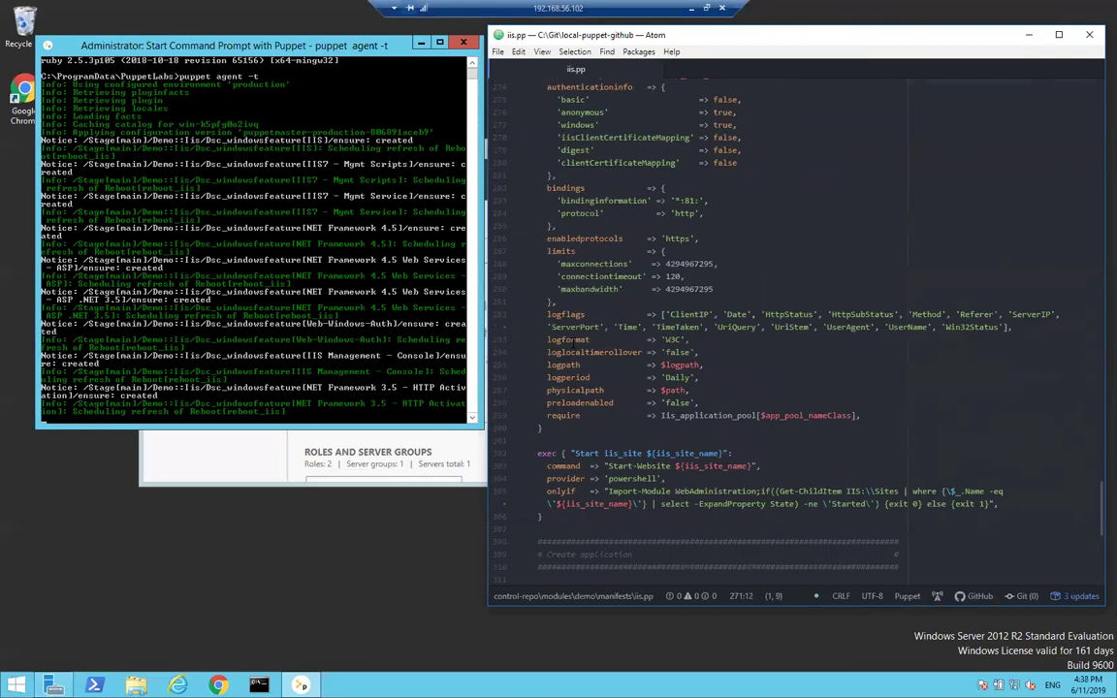
{"action": "scroll", "coordinate": [582, 337], "scroll_direction": "down", "scroll_amount": 3}
{"action": "left_click_drag", "start_coordinate": [539, 198], "coordinate": [557, 199]}
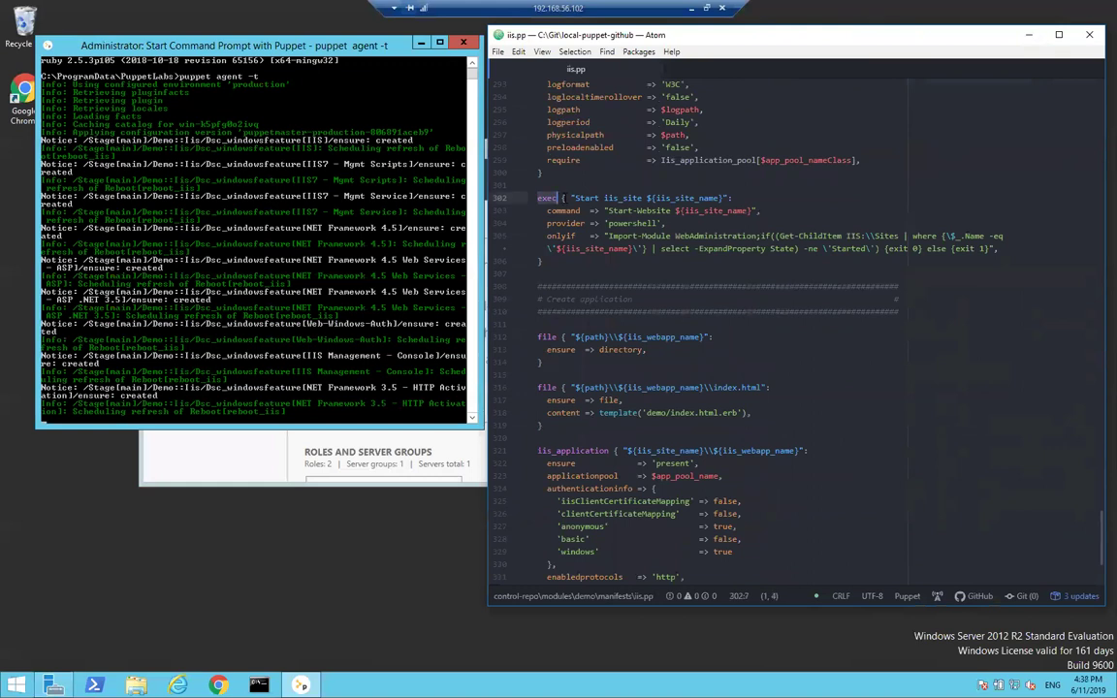
- Examine the Create application section of iis.pp, covering the index.html file resource and the iis_application resource
{"action": "scroll", "coordinate": [674, 318], "scroll_direction": "down", "scroll_amount": 2}
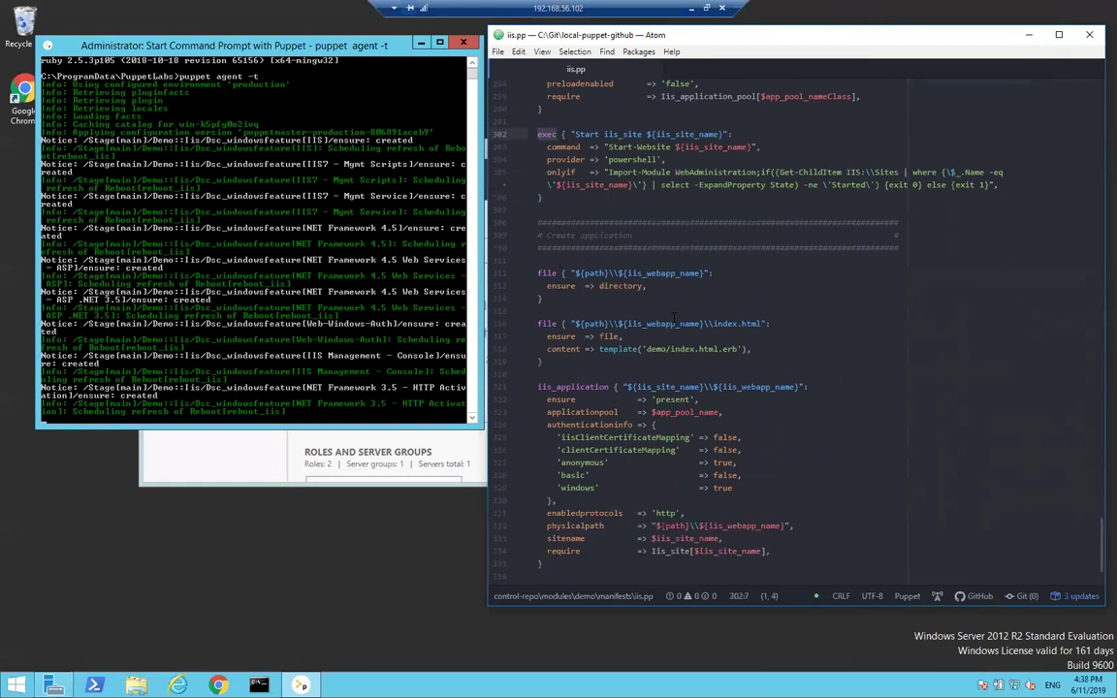
{"action": "left_click_drag", "start_coordinate": [713, 323], "coordinate": [762, 324]}
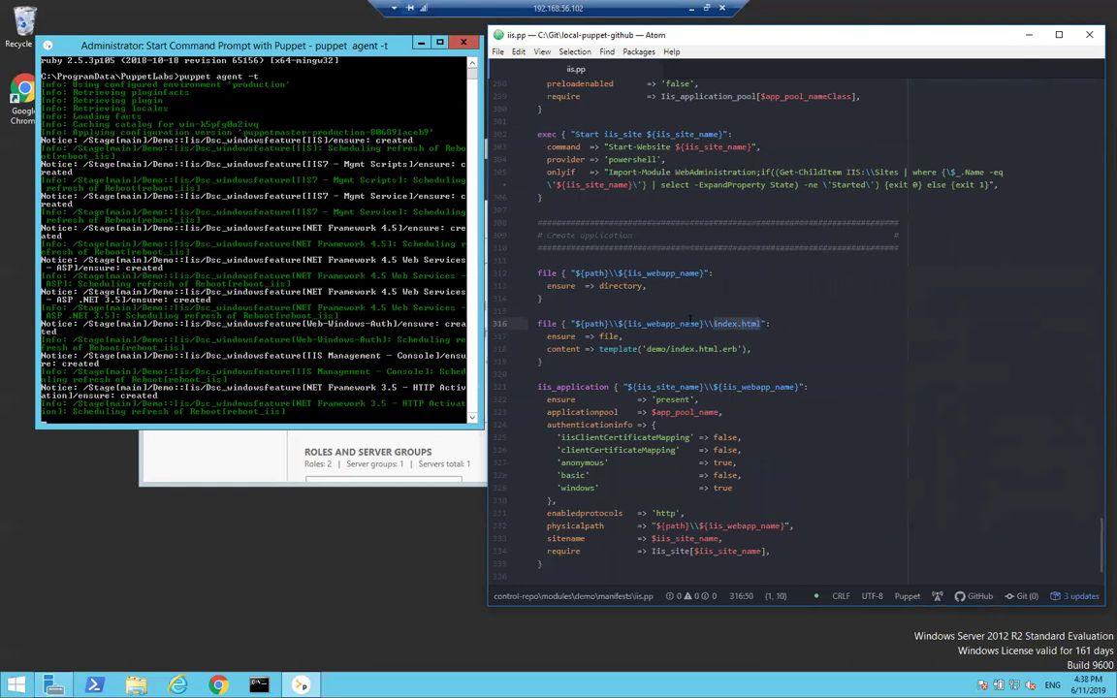
{"action": "scroll", "coordinate": [616, 359], "scroll_direction": "down", "scroll_amount": 1}
{"action": "left_click_drag", "start_coordinate": [537, 357], "coordinate": [612, 357]}
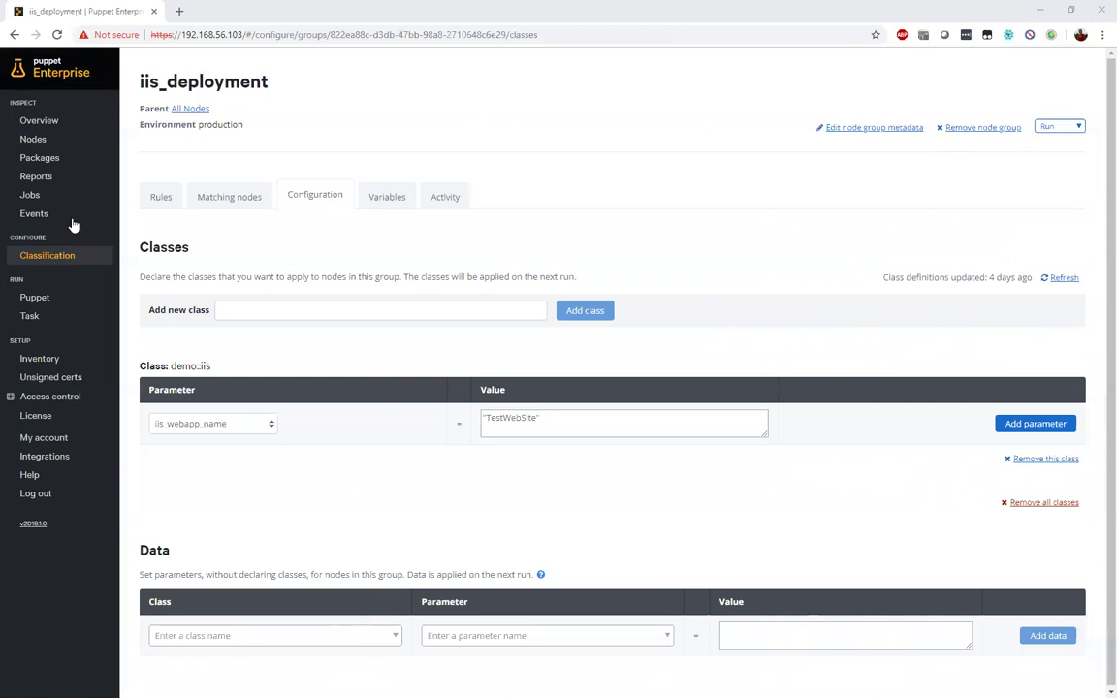
{"action": "left_click", "coordinate": [45, 182]}
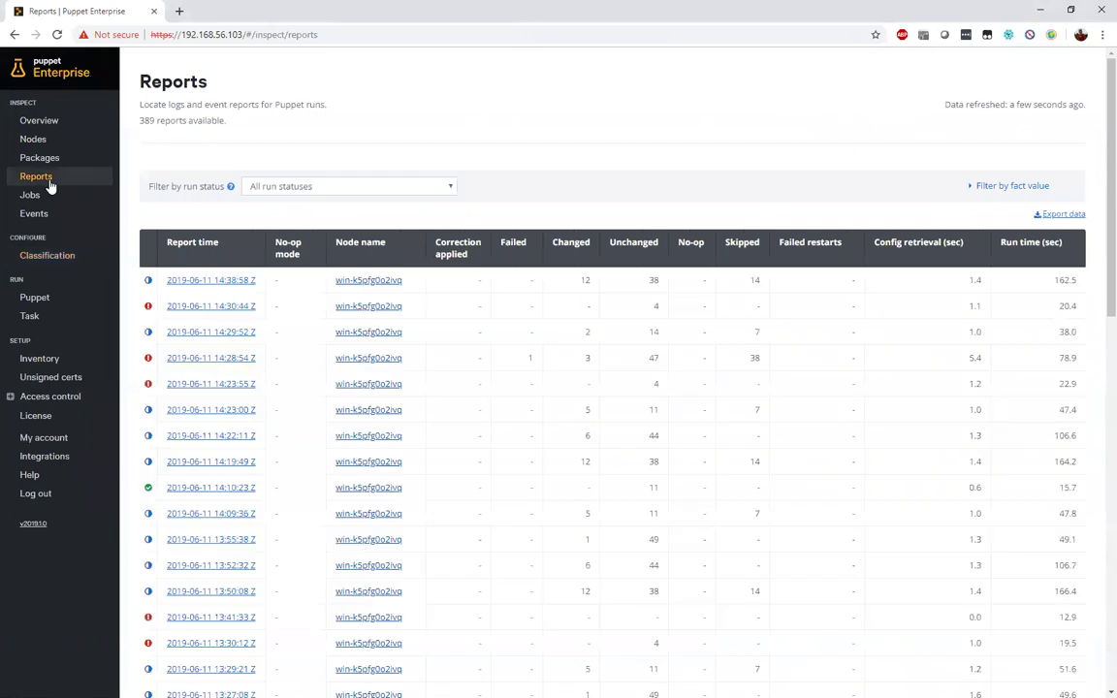
{"action": "left_click", "coordinate": [222, 284]}
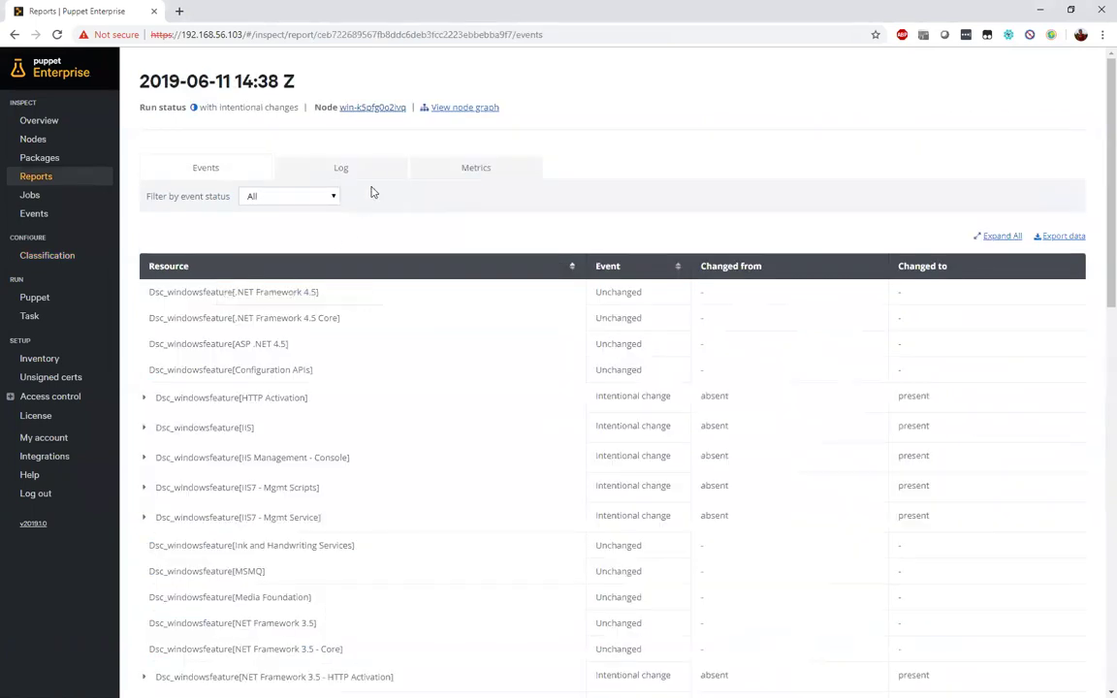
{"action": "left_click", "coordinate": [371, 172]}
{"action": "scroll", "coordinate": [437, 378], "scroll_direction": "down", "scroll_amount": 8}
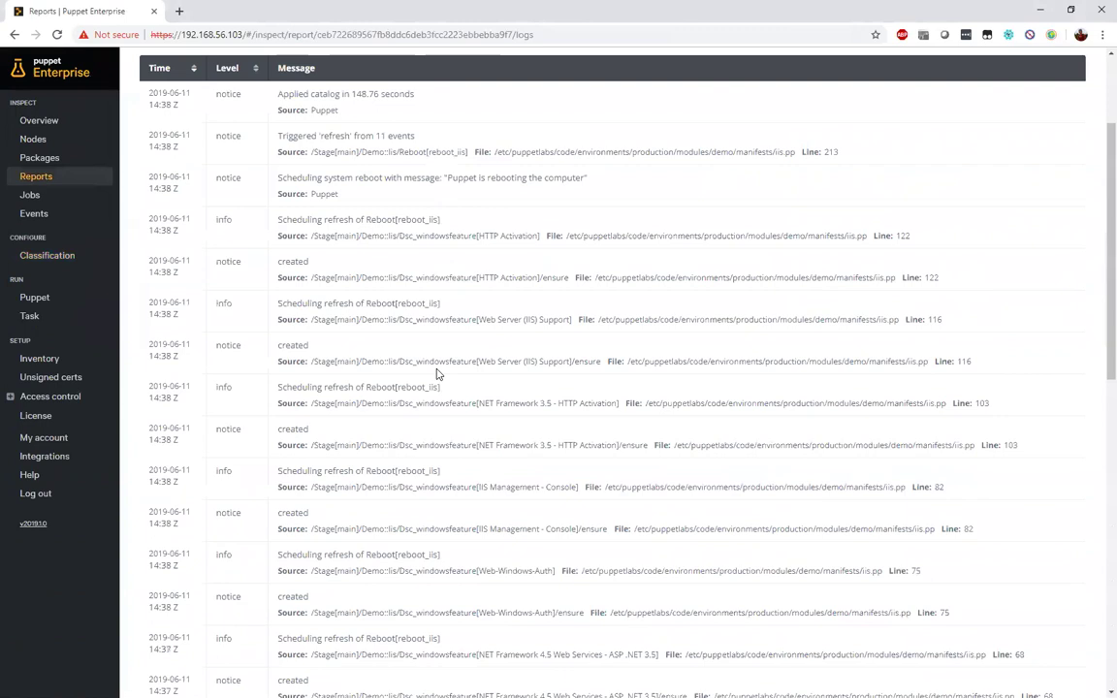
{"action": "scroll", "coordinate": [436, 375], "scroll_direction": "down", "scroll_amount": 5}
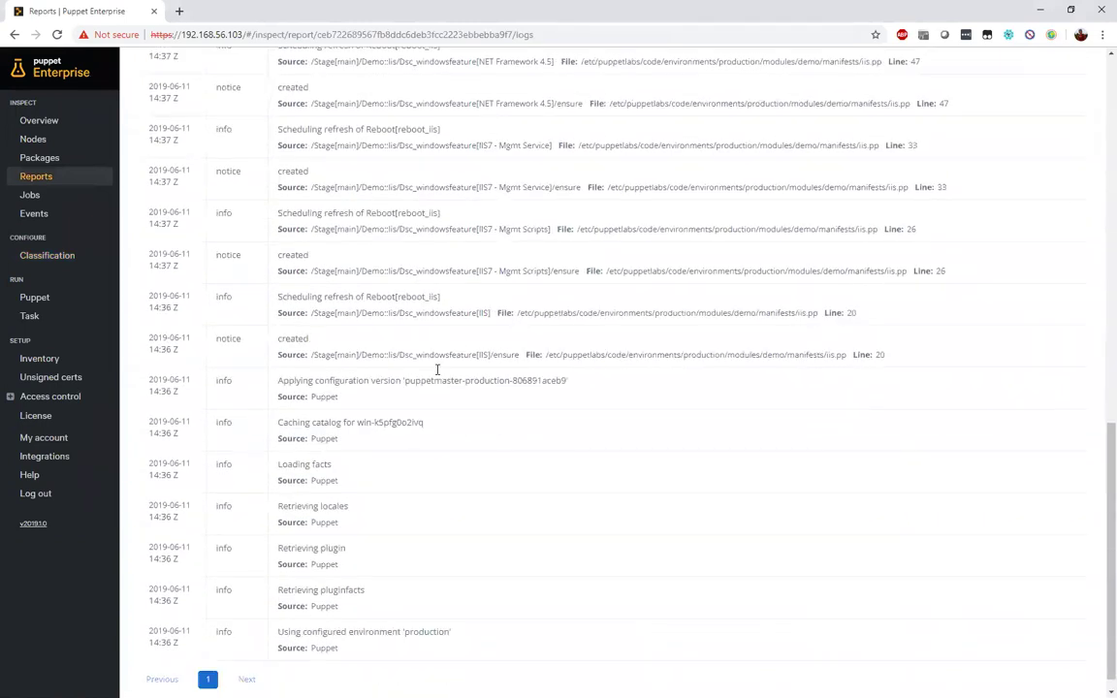
{"action": "mouse_move", "coordinate": [490, 349]}
{"action": "left_mouse_down"}
{"action": "mouse_move", "coordinate": [449, 349]}
{"action": "mouse_move", "coordinate": [477, 351]}
{"action": "left_mouse_up"}
{"action": "left_click_drag", "start_coordinate": [415, 264], "coordinate": [537, 265]}
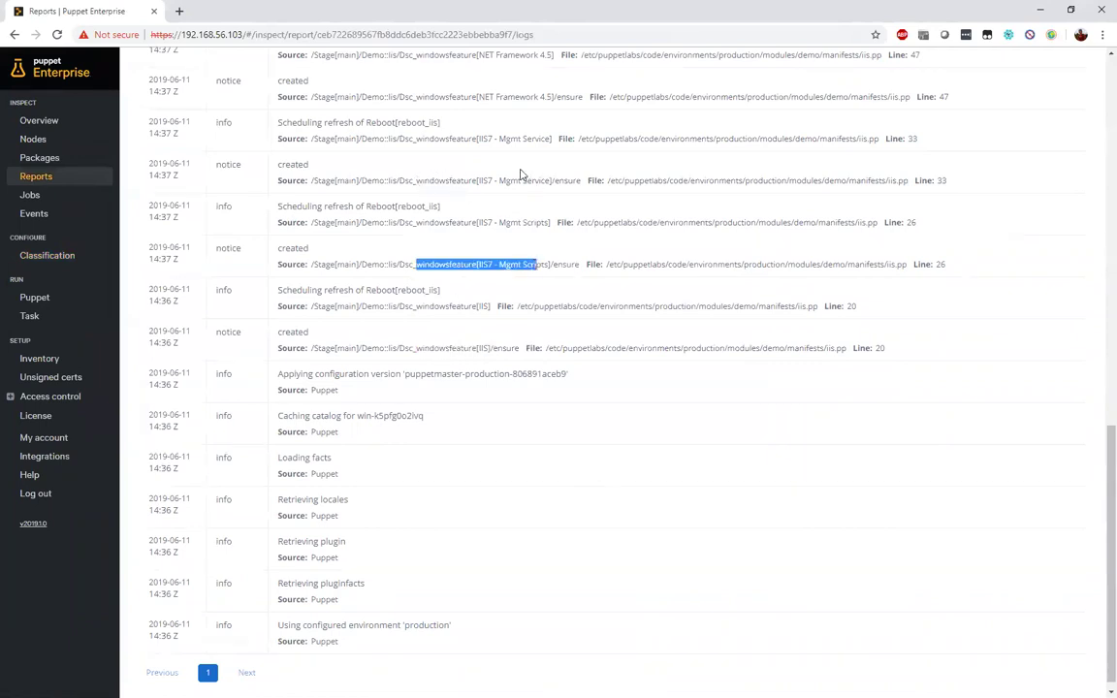
- Examine the newest entries of the 14:38 report's log, including the Reboot[reboot_iis] refresh
{"action": "scroll", "coordinate": [492, 219], "scroll_direction": "up", "scroll_amount": 2}
{"action": "scroll", "coordinate": [496, 230], "scroll_direction": "up", "scroll_amount": 8}
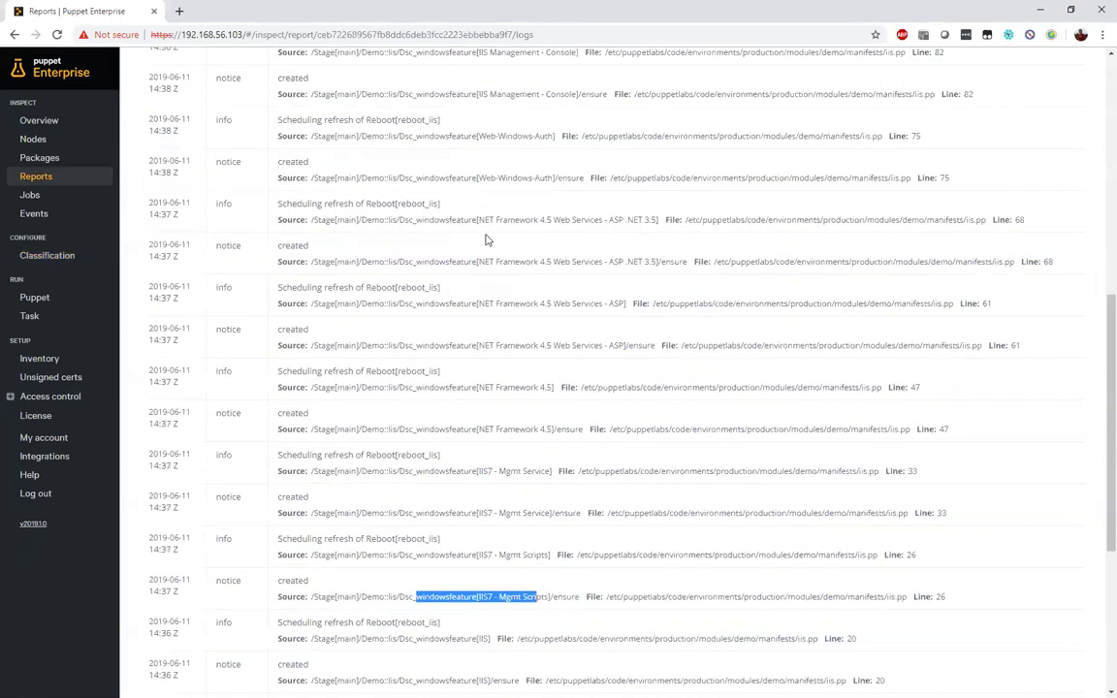
{"action": "scroll", "coordinate": [501, 294], "scroll_direction": "up", "scroll_amount": 3}
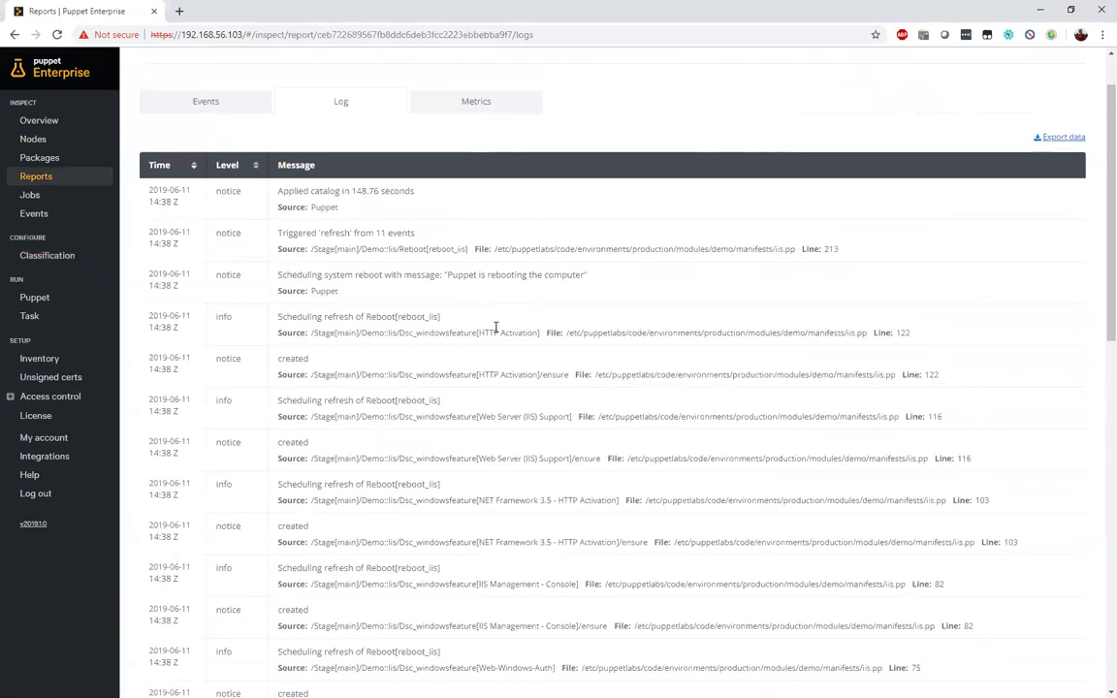
{"action": "left_click_drag", "start_coordinate": [399, 248], "coordinate": [468, 249]}
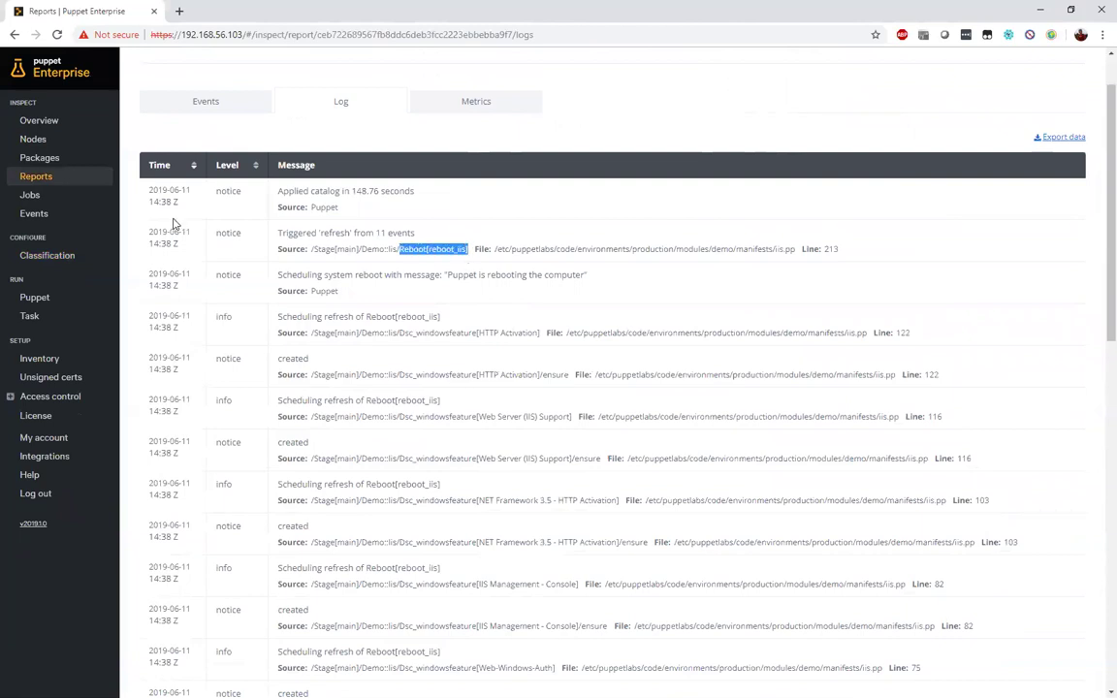
{"action": "left_click", "coordinate": [36, 177]}
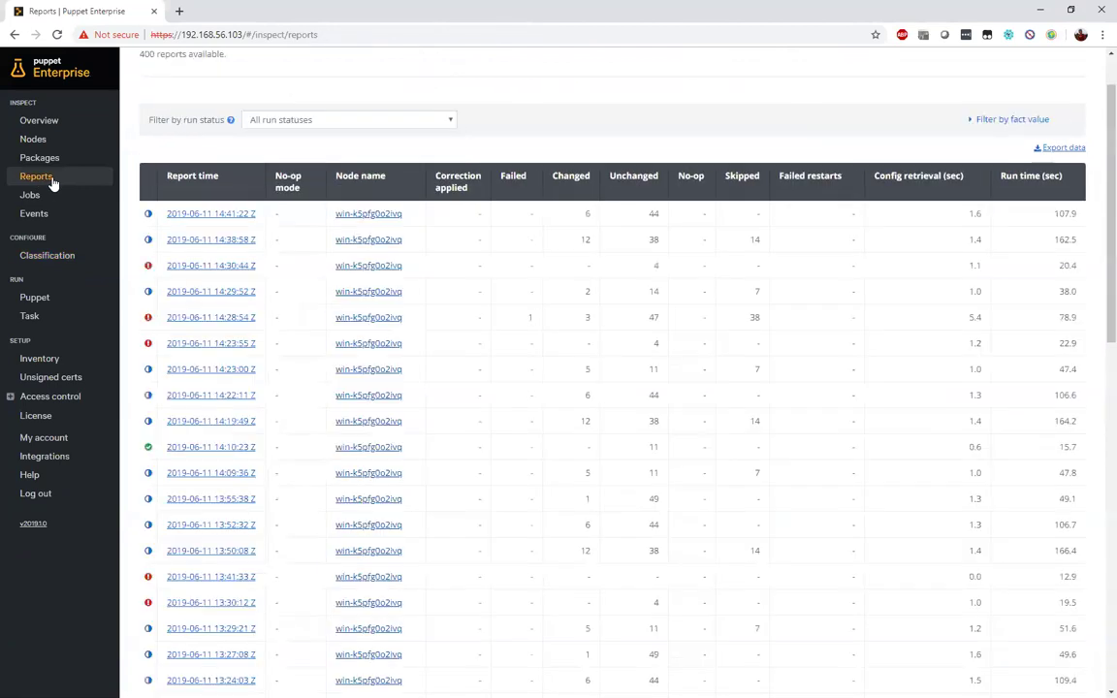
{"action": "left_click", "coordinate": [248, 215]}
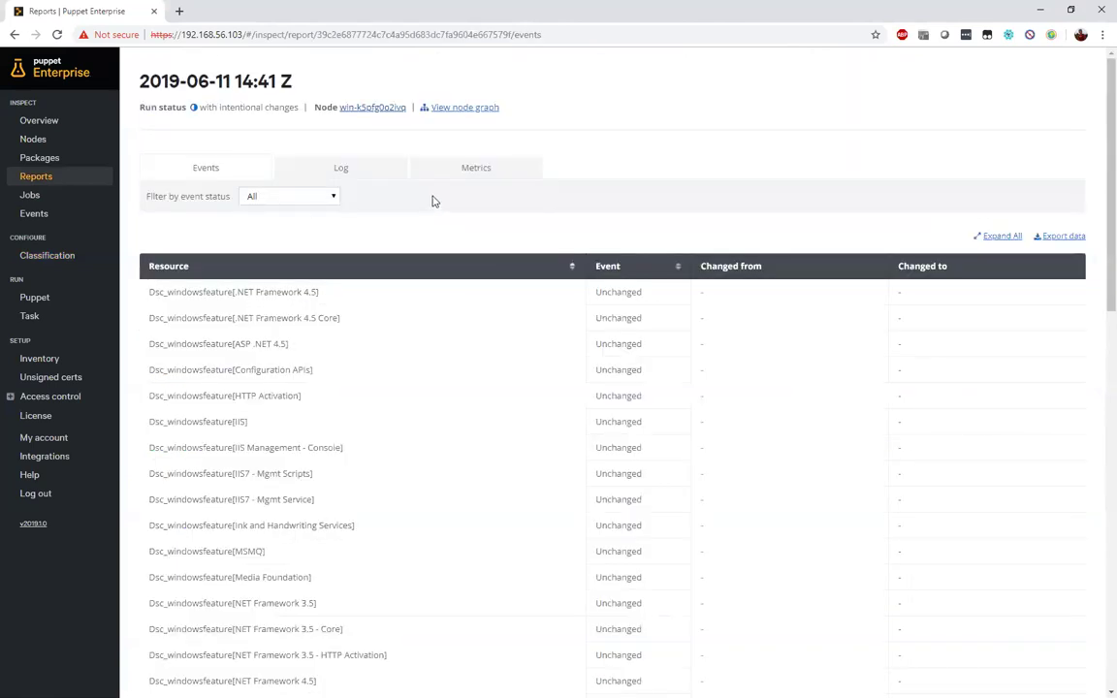
{"action": "left_click", "coordinate": [375, 172]}
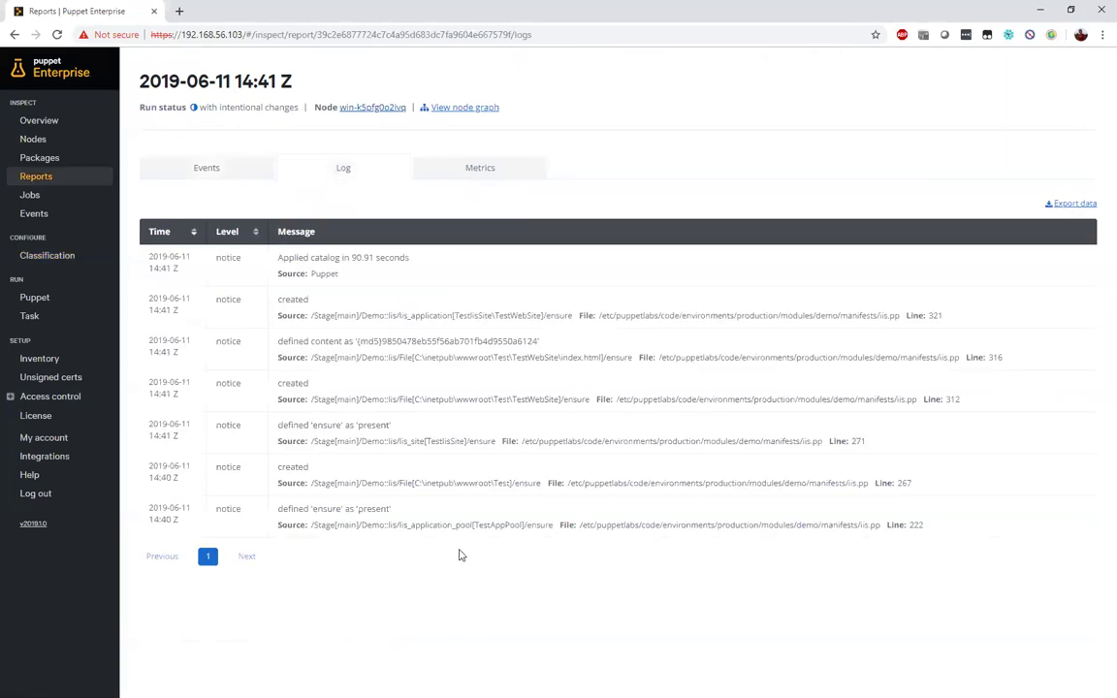
{"action": "left_click_drag", "start_coordinate": [398, 525], "coordinate": [522, 525]}
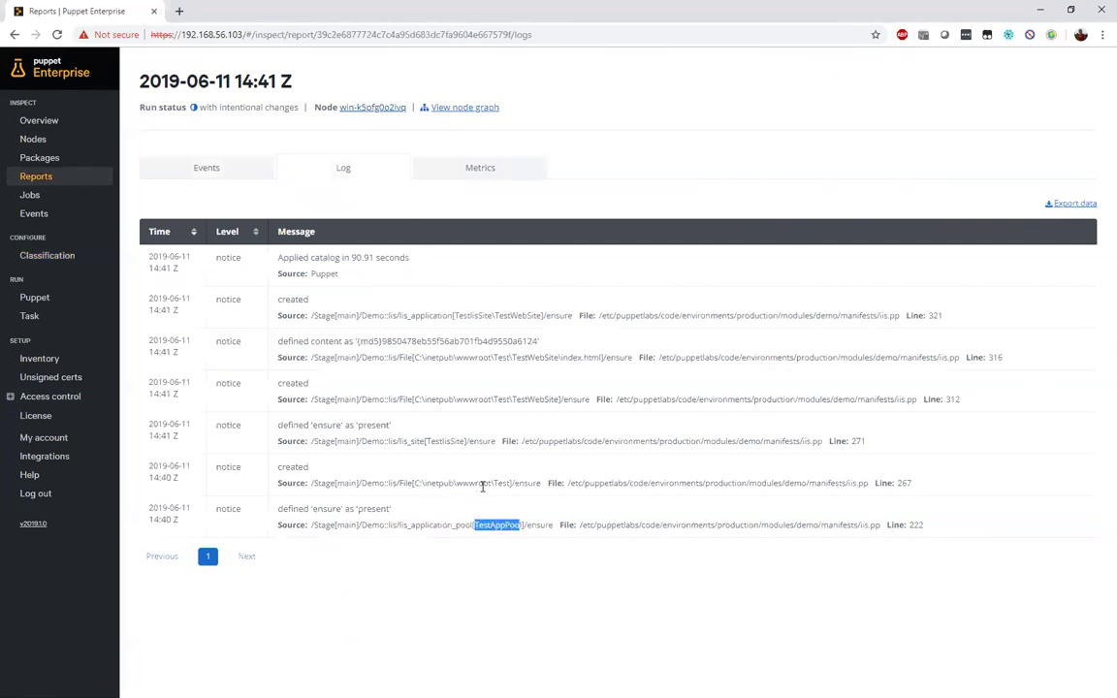
{"action": "left_click_drag", "start_coordinate": [399, 483], "coordinate": [511, 483]}
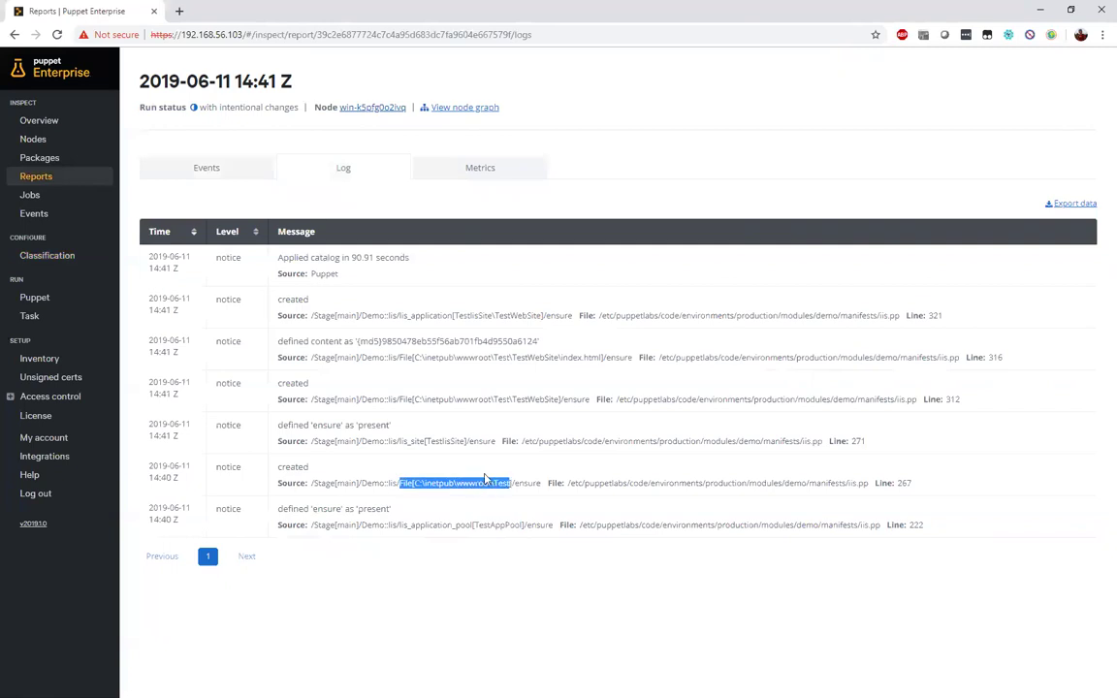
{"action": "left_click_drag", "start_coordinate": [397, 441], "coordinate": [427, 441]}
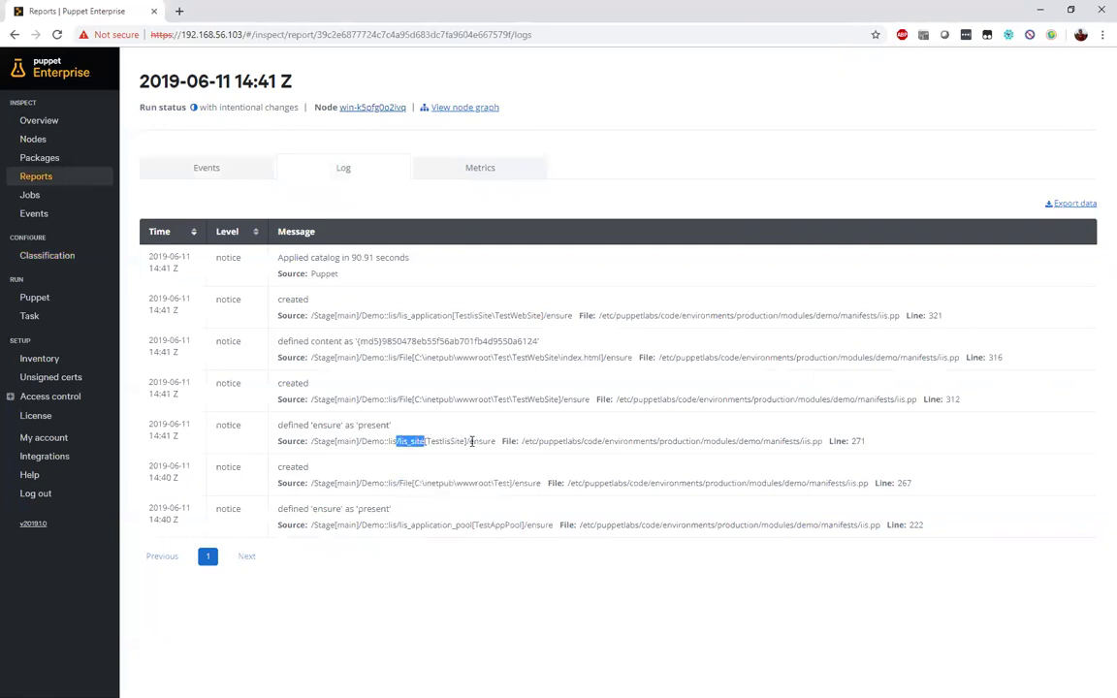
{"action": "left_click_drag", "start_coordinate": [560, 357], "coordinate": [608, 355]}
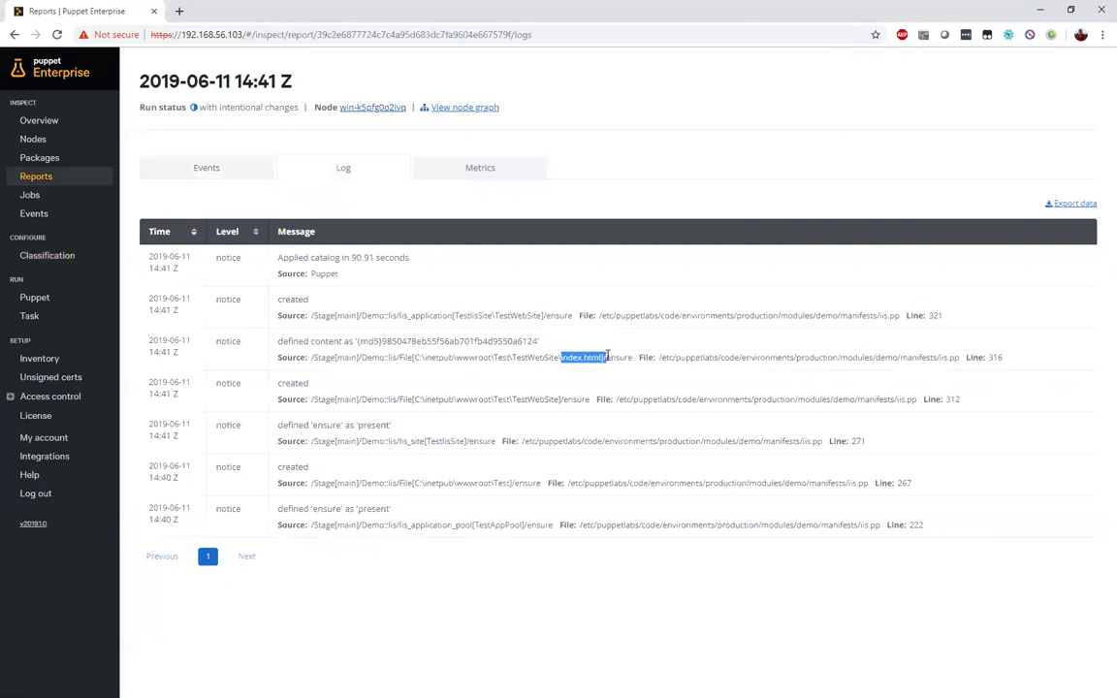
{"action": "left_click_drag", "start_coordinate": [398, 315], "coordinate": [457, 315]}
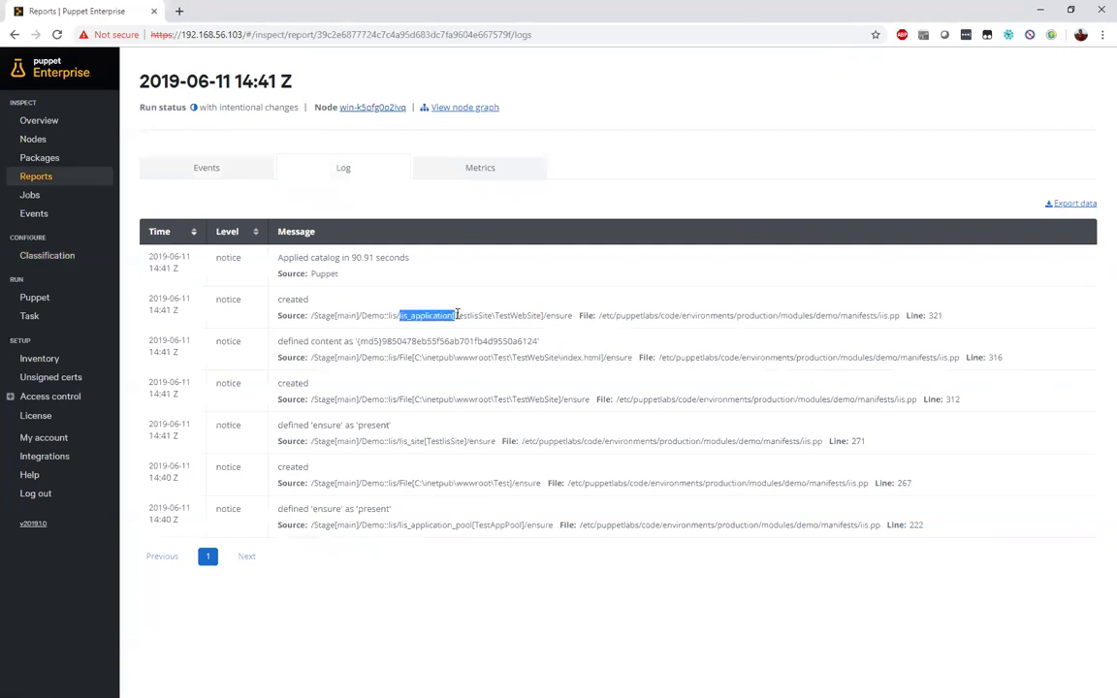
{"action": "left_click", "coordinate": [491, 336]}
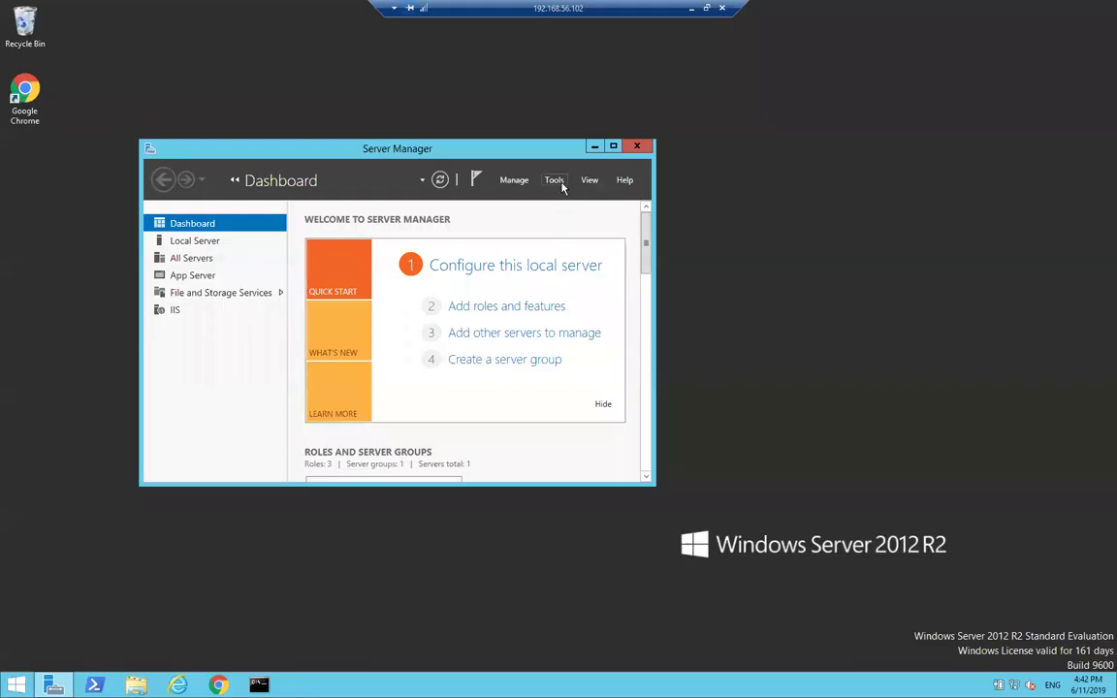
- On the remote Windows server, open Internet Information Services (IIS) Manager from Server Manager and view the application pools
{"action": "left_click", "coordinate": [554, 182]}
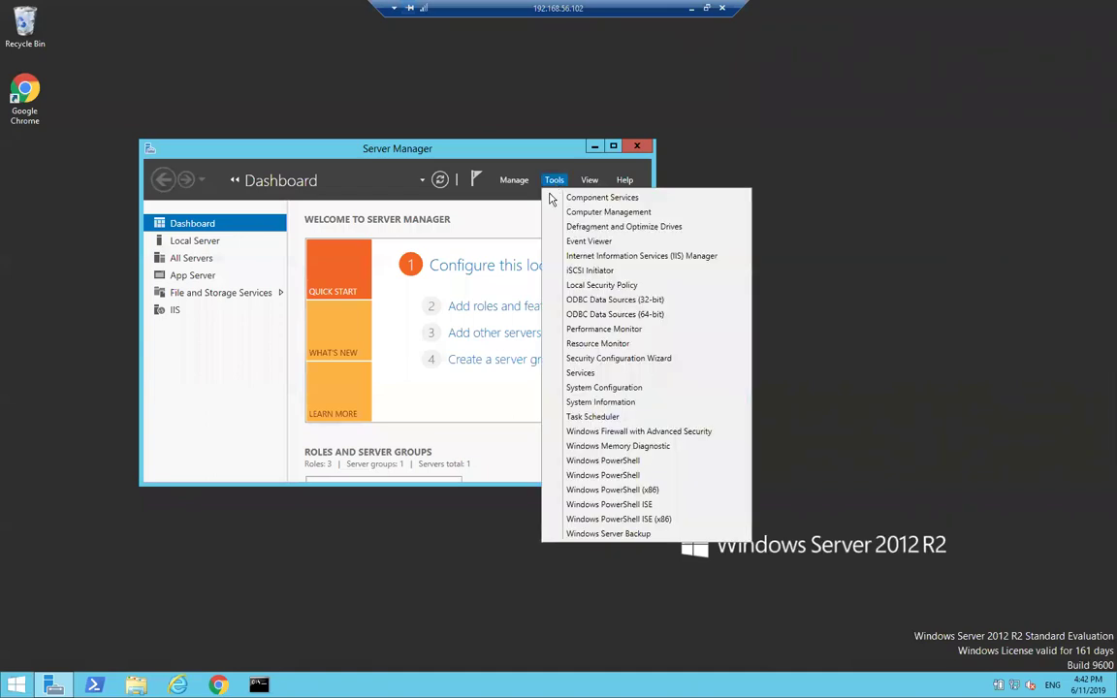
{"action": "left_click", "coordinate": [630, 256]}
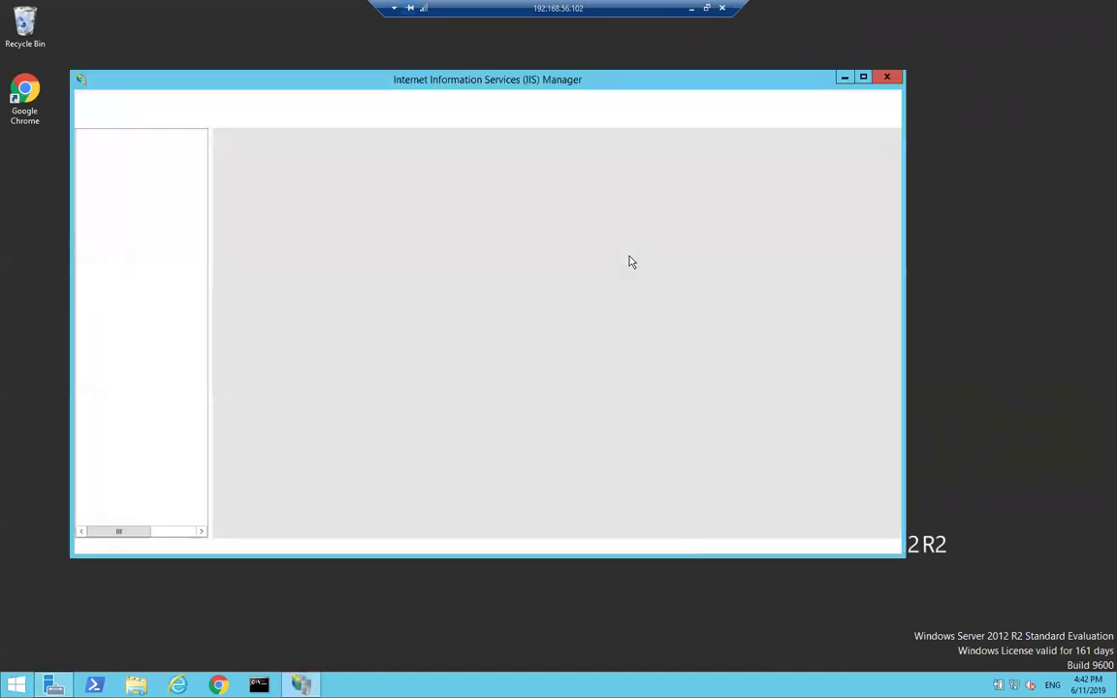
{"action": "left_click", "coordinate": [86, 180]}
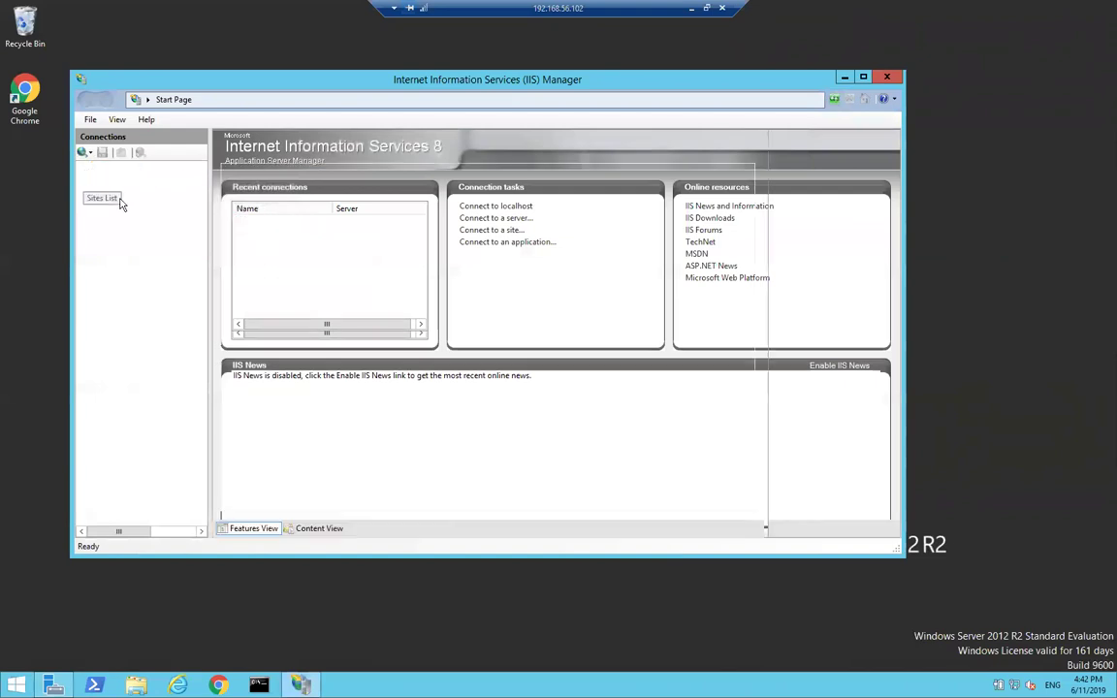
{"action": "left_click", "coordinate": [137, 193]}
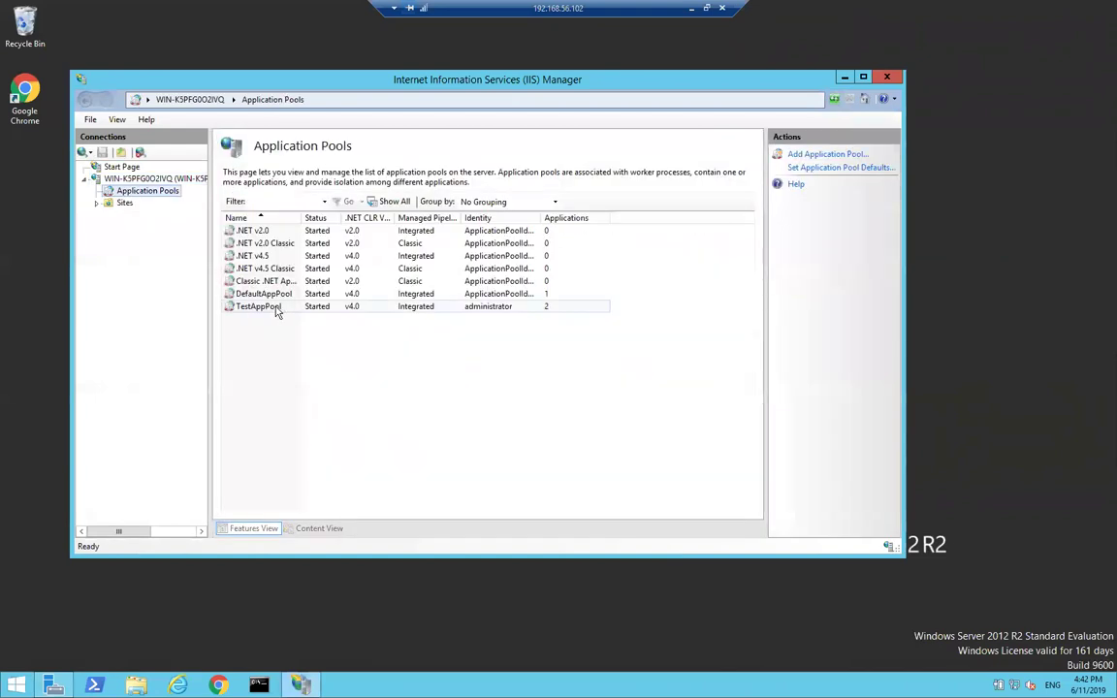
- Browse the TestWebSite application under TestIisSite over http on port 81 and examine the page's custom message
{"action": "left_click", "coordinate": [96, 203]}
{"action": "left_click", "coordinate": [109, 226]}
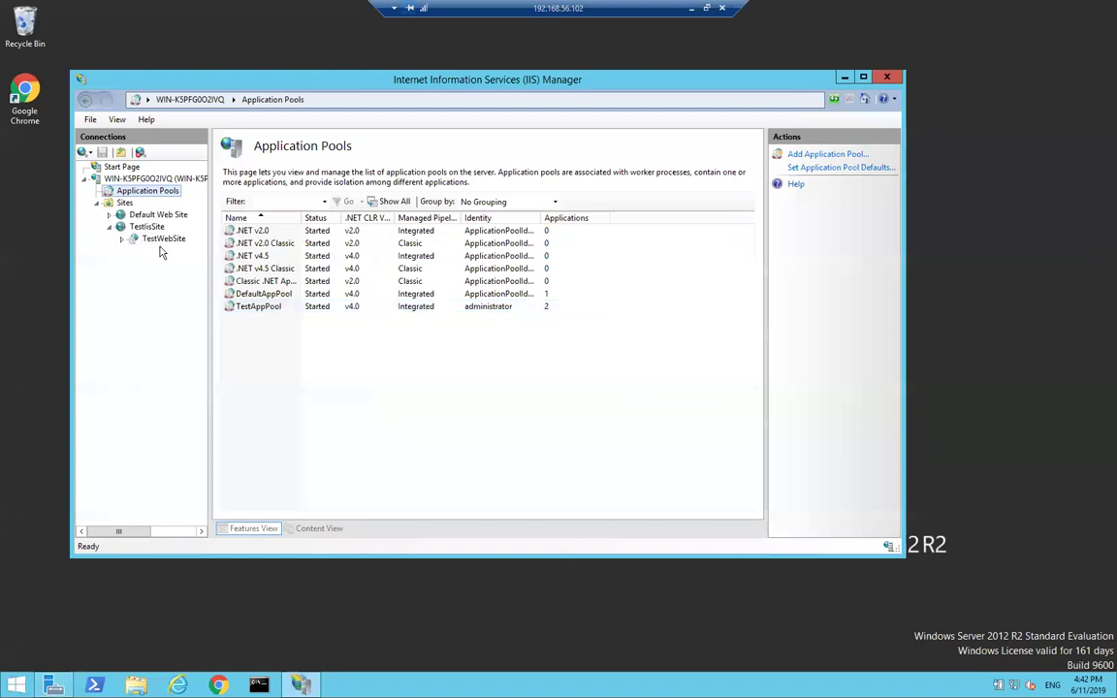
{"action": "left_click", "coordinate": [163, 238]}
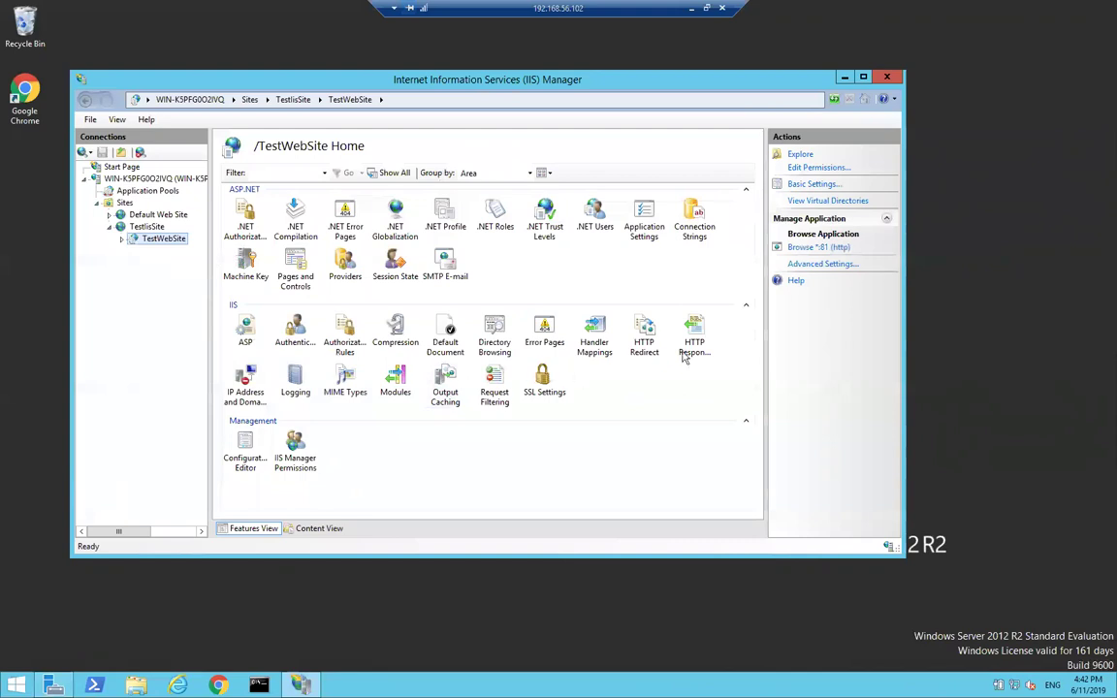
{"action": "left_click", "coordinate": [829, 249]}
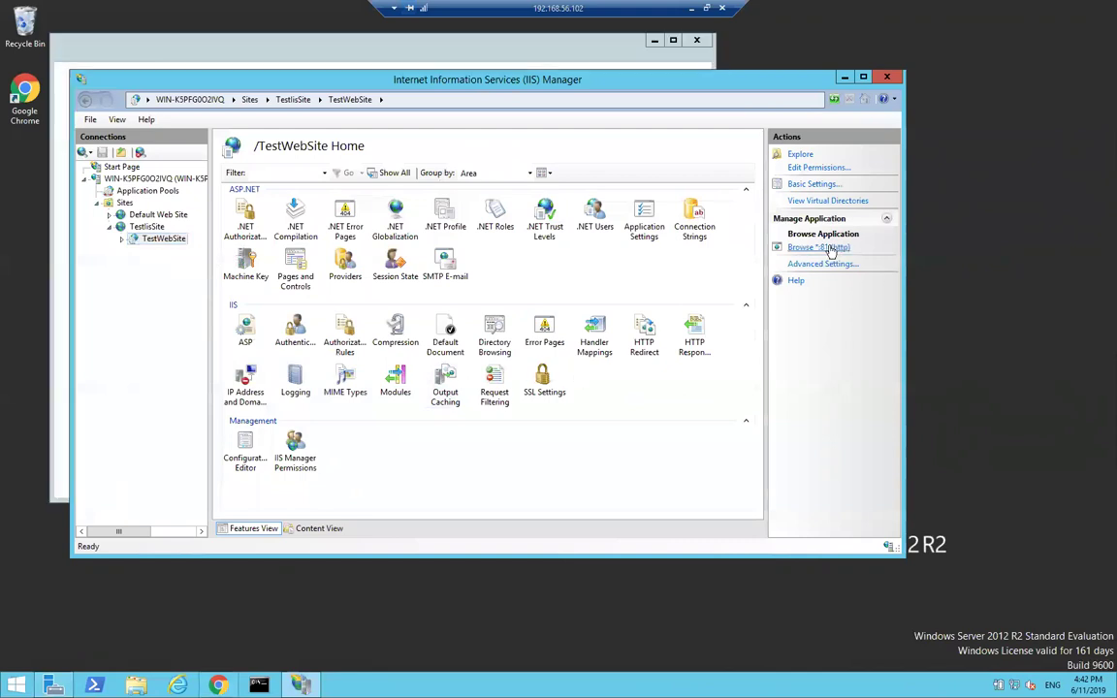
{"action": "left_click", "coordinate": [422, 51]}
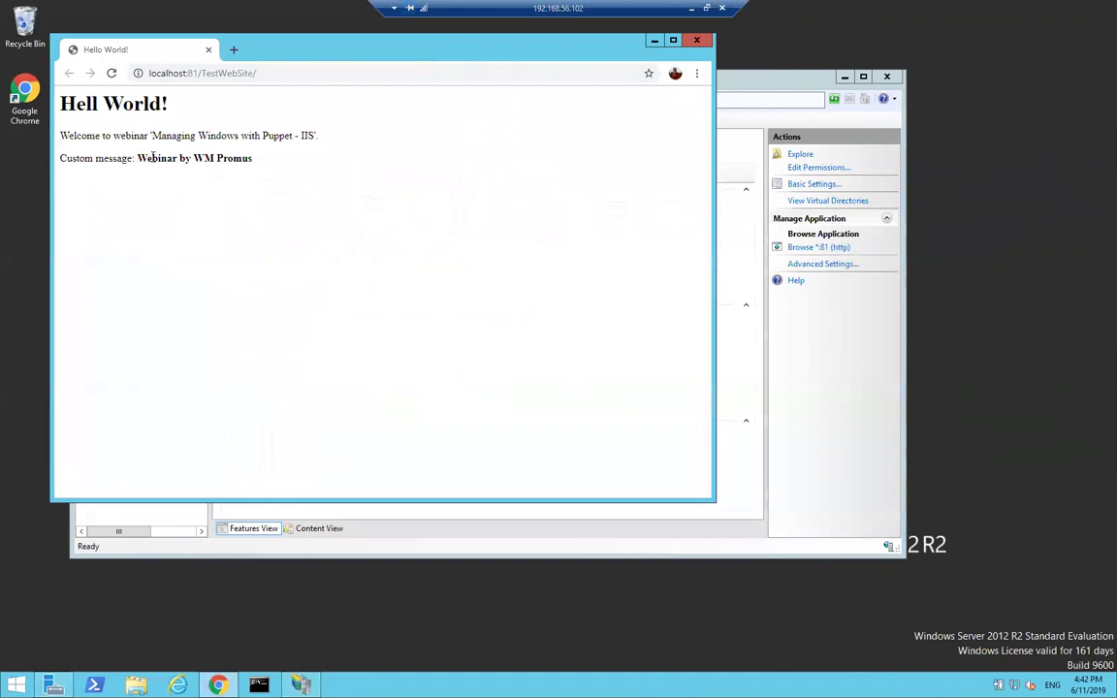
{"action": "left_click_drag", "start_coordinate": [138, 157], "coordinate": [259, 172]}
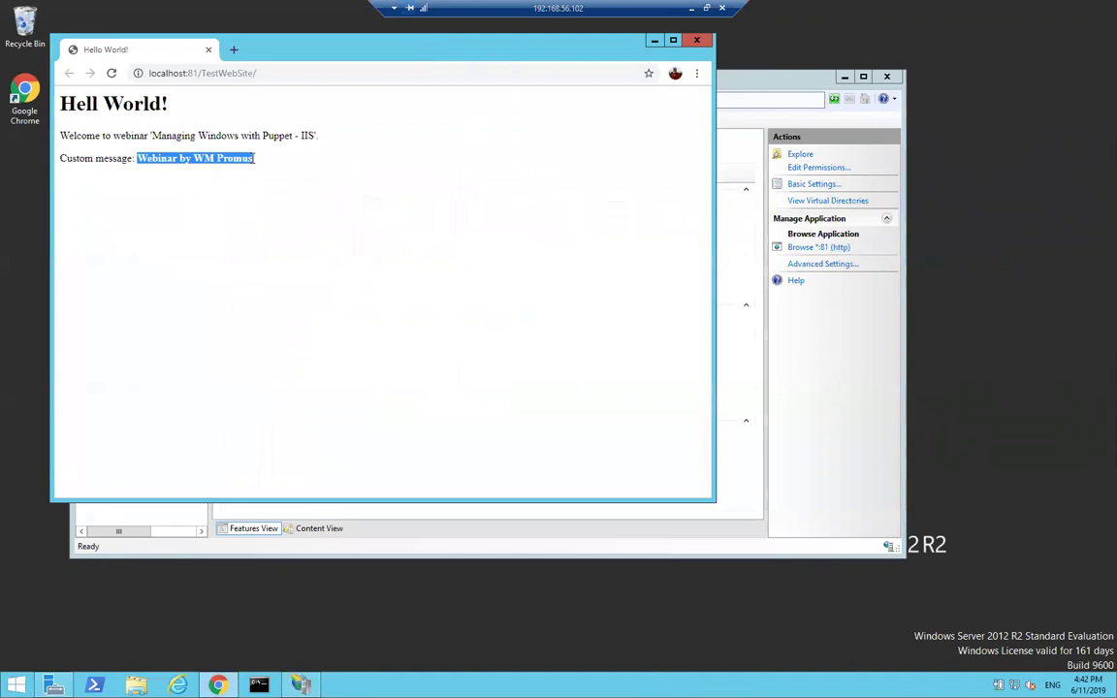
{"action": "left_click", "coordinate": [265, 165]}
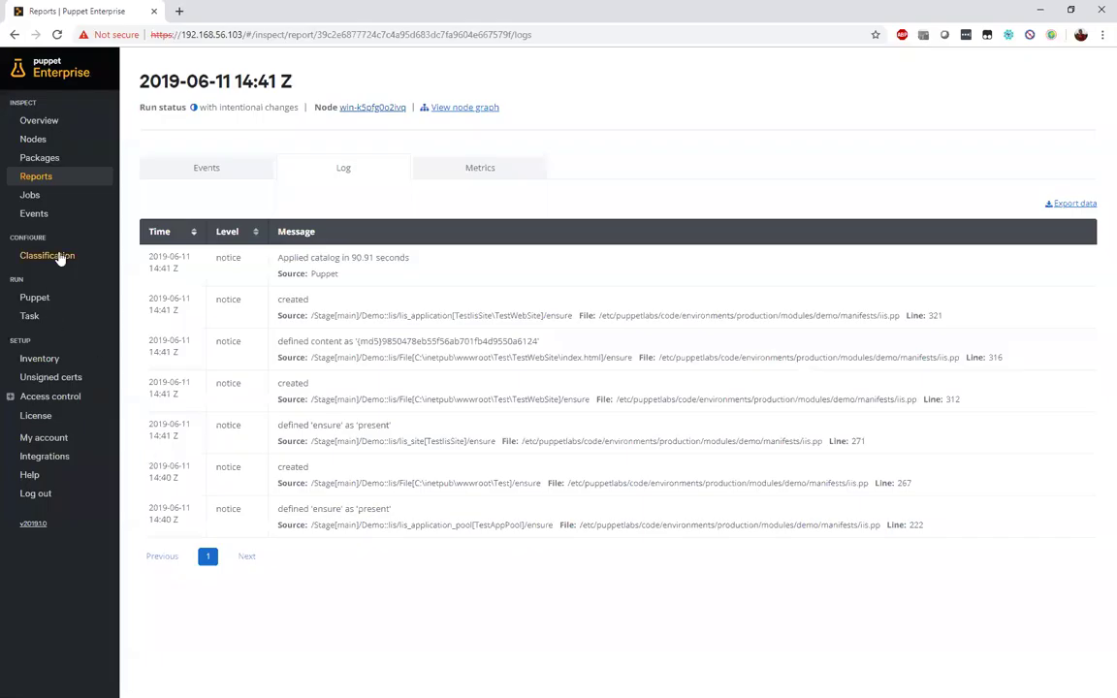
- In the Puppet Enterprise iis_deployment node group, set the demo::iis message parameter to "Thanks for watching!" and commit the change
{"action": "left_click", "coordinate": [51, 252]}
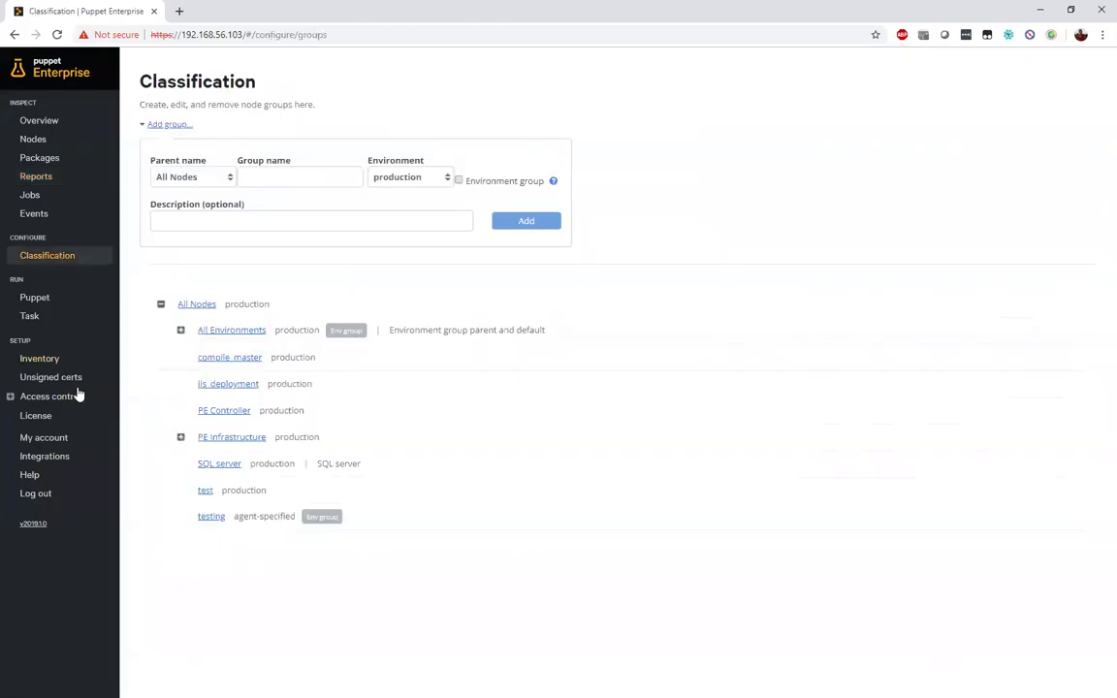
{"action": "left_click", "coordinate": [224, 386]}
{"action": "left_click", "coordinate": [315, 198]}
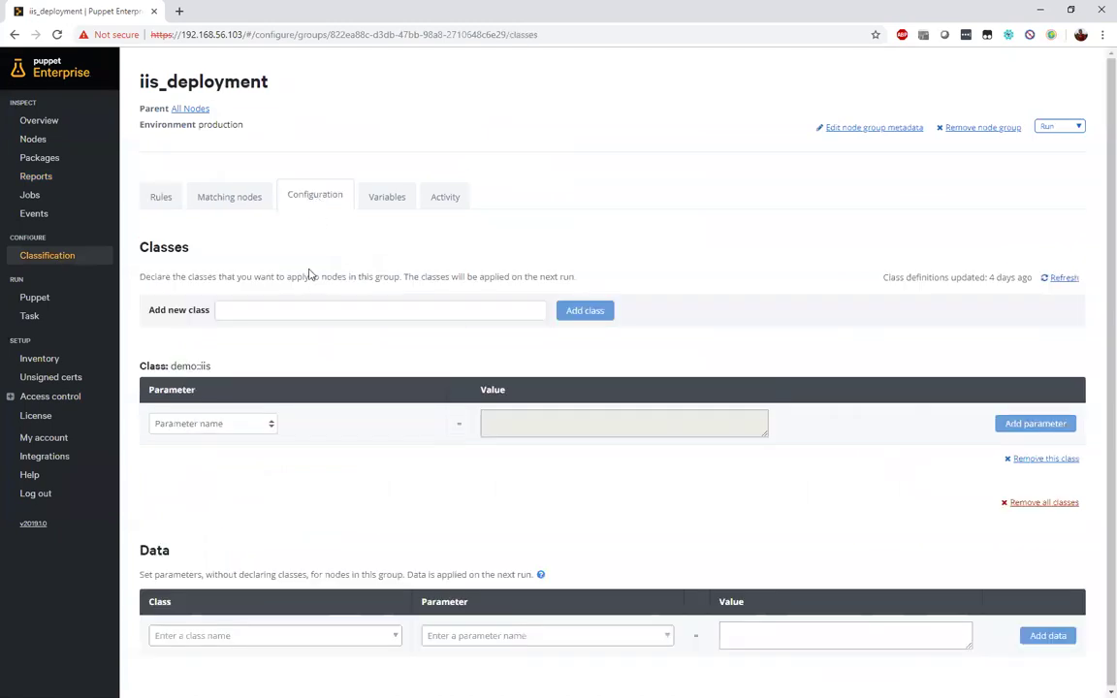
{"action": "left_click", "coordinate": [233, 423]}
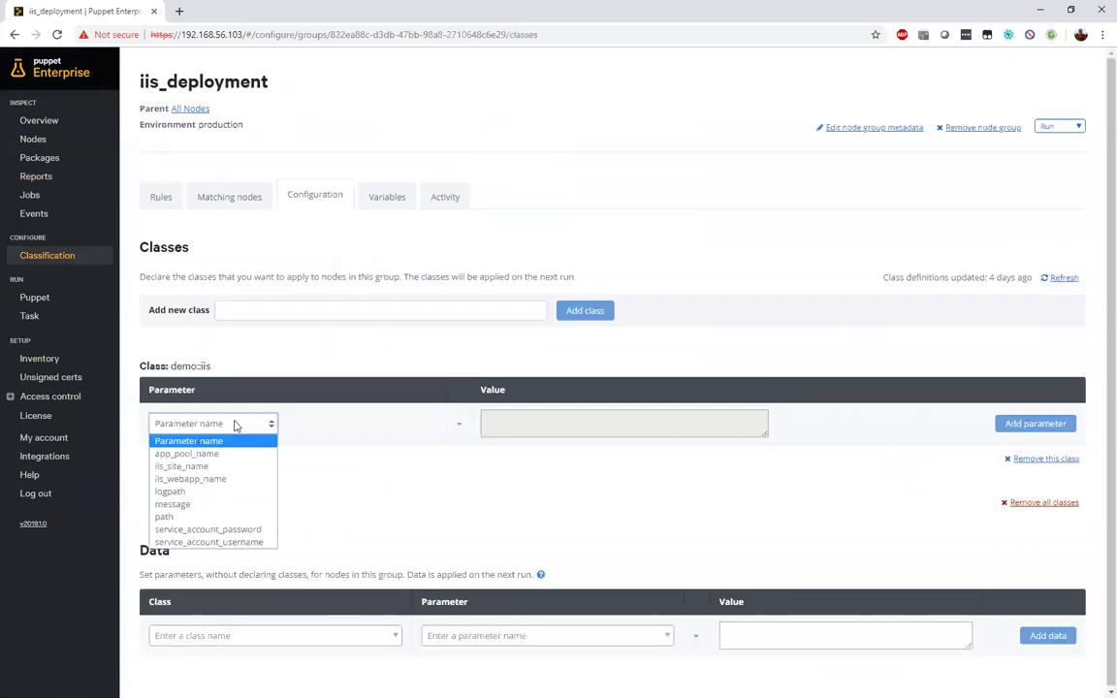
{"action": "left_click", "coordinate": [179, 503]}
{"action": "left_click_drag", "start_coordinate": [488, 423], "coordinate": [584, 421]}
{"action": "key", "text": "BackSpace"}
{"action": "type", "text": "Thanks for watching!\""}
{"action": "left_click", "coordinate": [999, 429]}
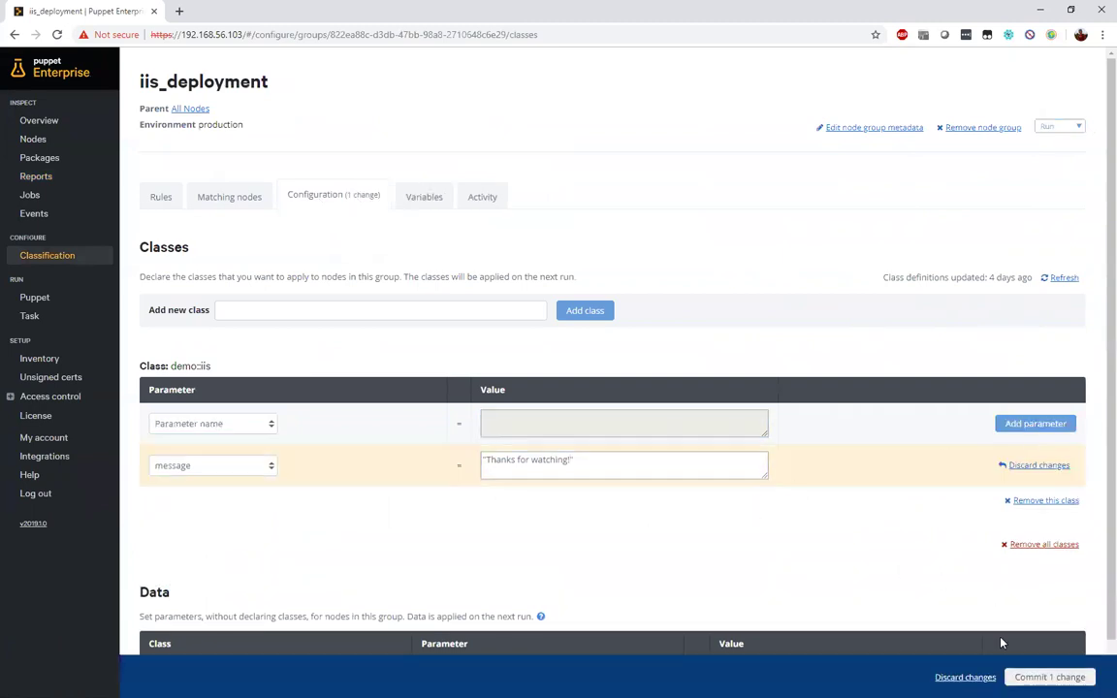
{"action": "left_click", "coordinate": [1048, 675]}
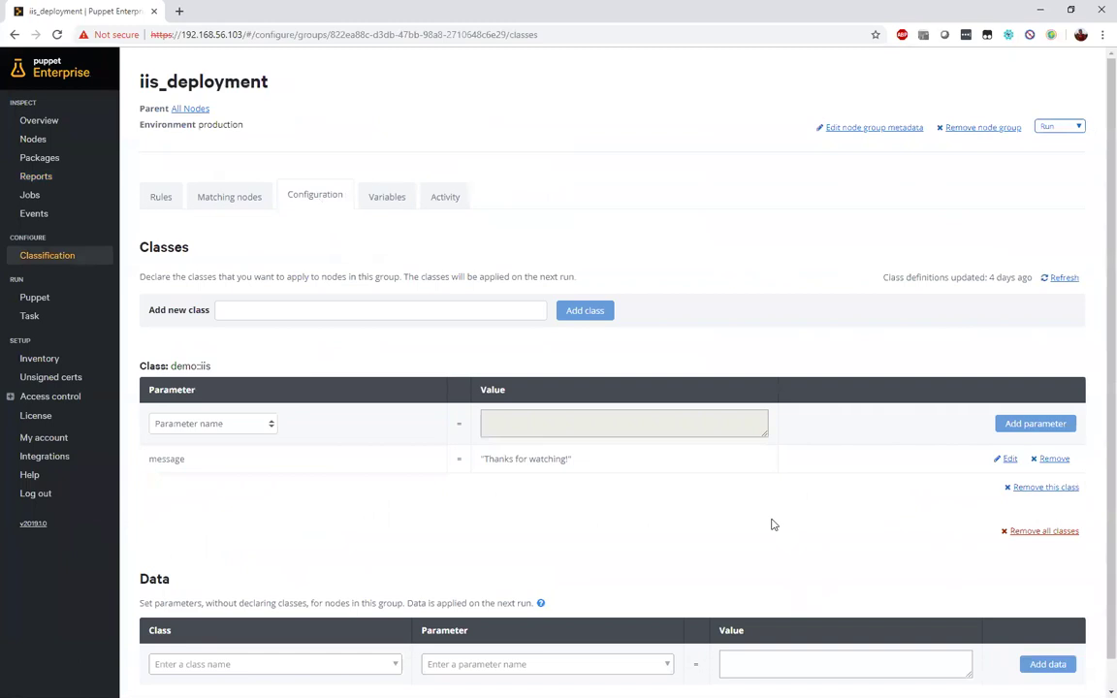
{"action": "left_click_drag", "start_coordinate": [574, 459], "coordinate": [477, 459]}
{"action": "left_click_drag", "start_coordinate": [184, 460], "coordinate": [150, 462]}
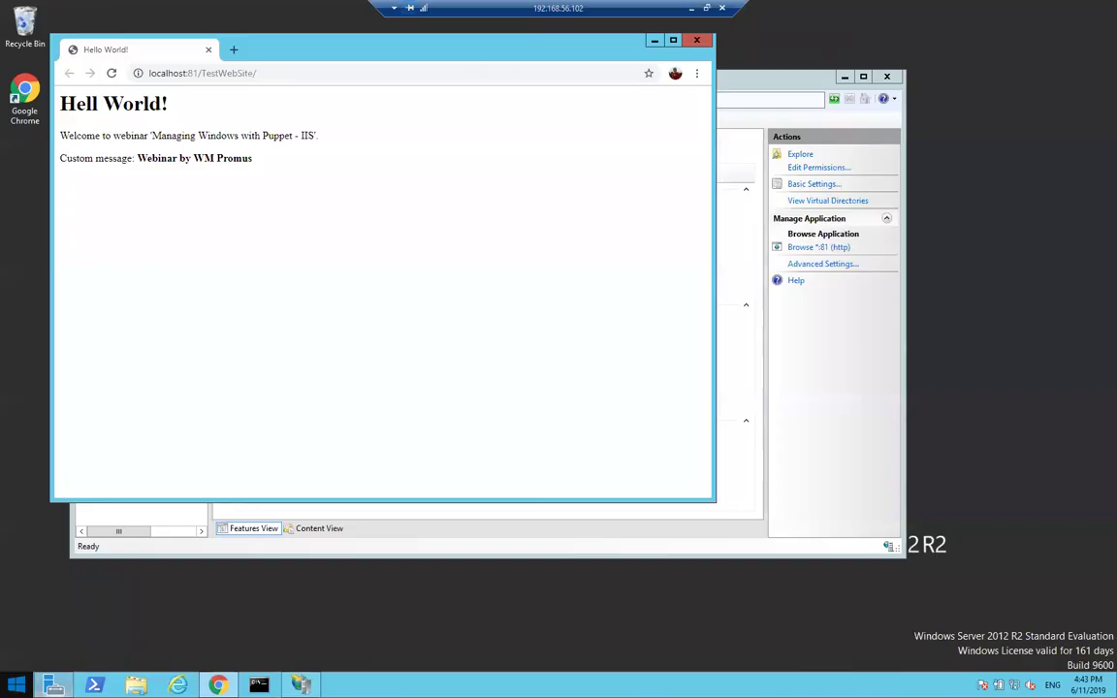
- On the Windows server, start the Puppet command prompt as administrator and run puppet agent -t
{"action": "left_click", "coordinate": [19, 680]}
{"action": "left_click", "coordinate": [89, 669]}
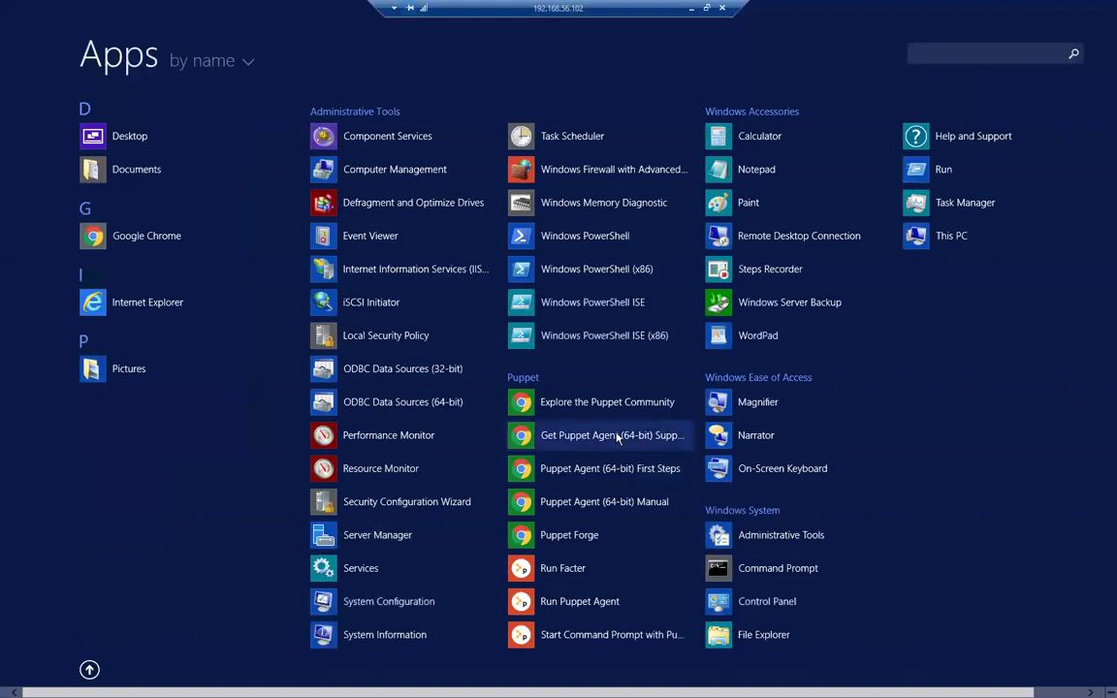
{"action": "right_click", "coordinate": [573, 634]}
{"action": "left_click", "coordinate": [593, 590]}
{"action": "type", "text": "puppet agent -t"}
{"action": "key", "text": "Return"}
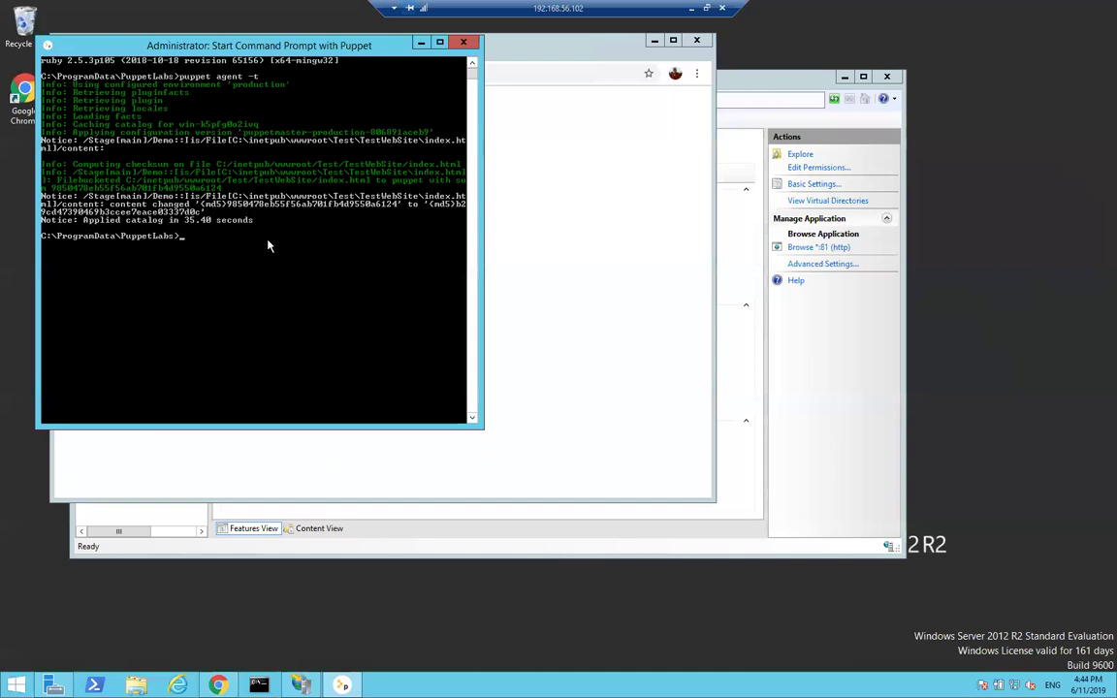
- Reload the localhost:81/TestWebSite page in Chrome and check its custom message
{"action": "left_click", "coordinate": [619, 293]}
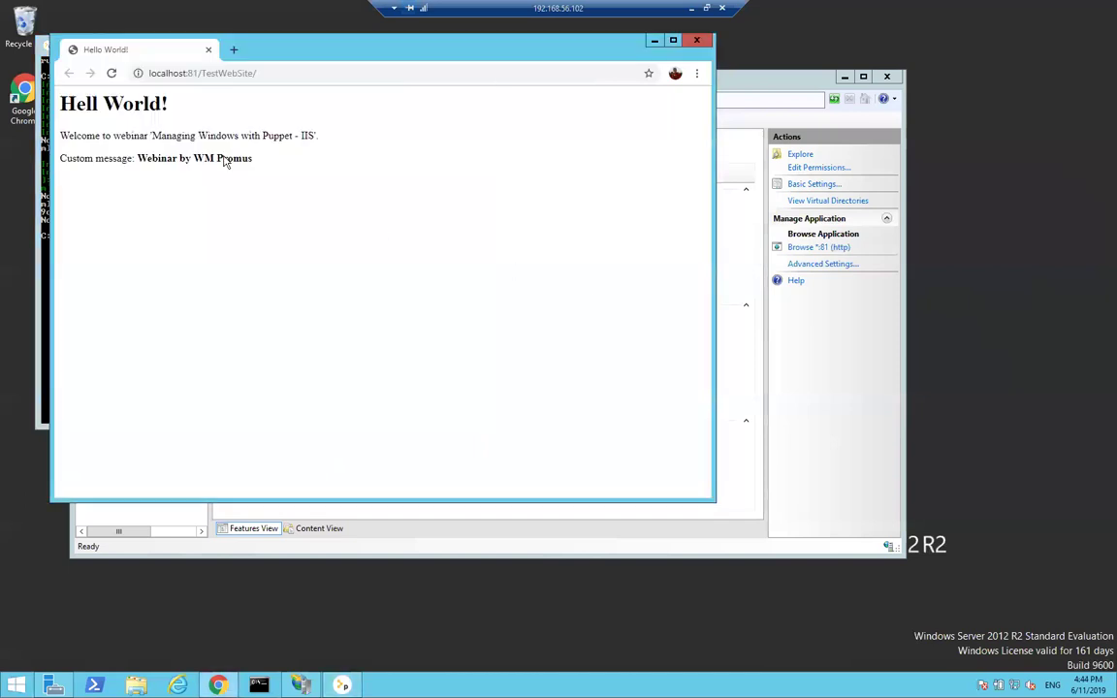
{"action": "left_click", "coordinate": [112, 74]}
{"action": "left_click_drag", "start_coordinate": [134, 158], "coordinate": [257, 170]}
{"action": "left_click", "coordinate": [258, 170]}
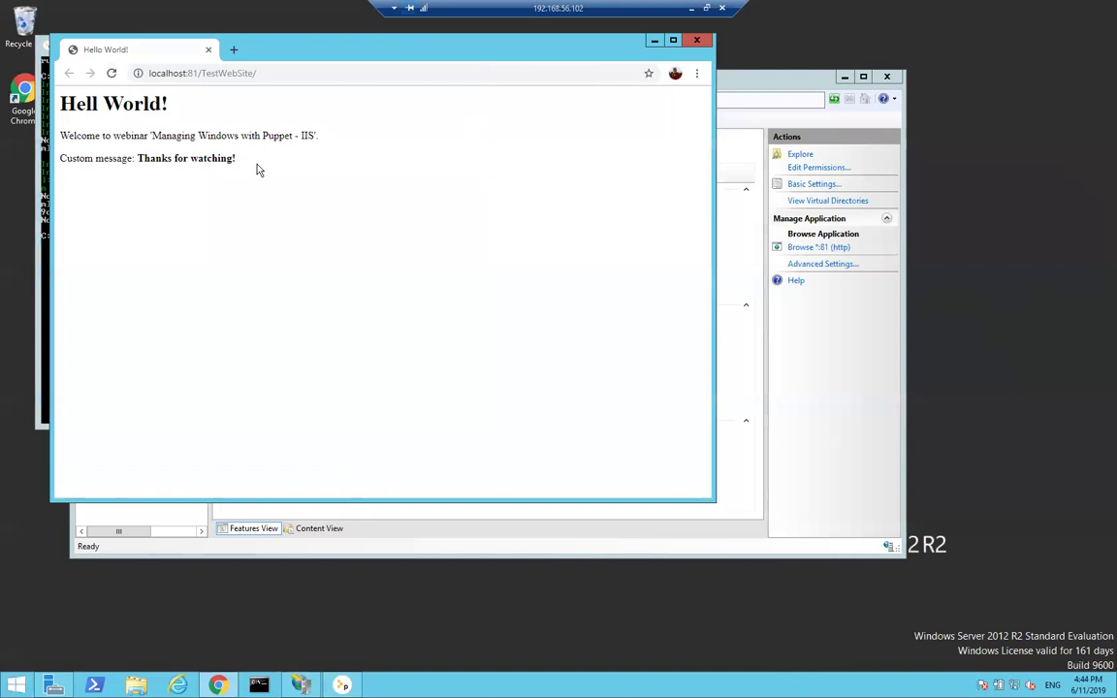